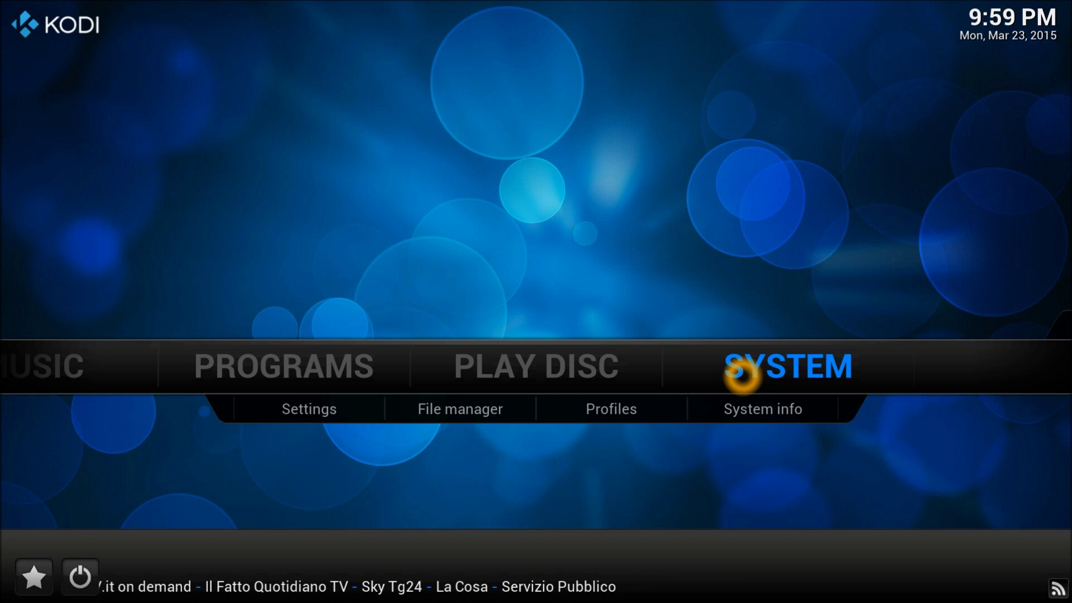
Open the file manager and start adding a new file source.
{"action": "key", "text": "Down"}
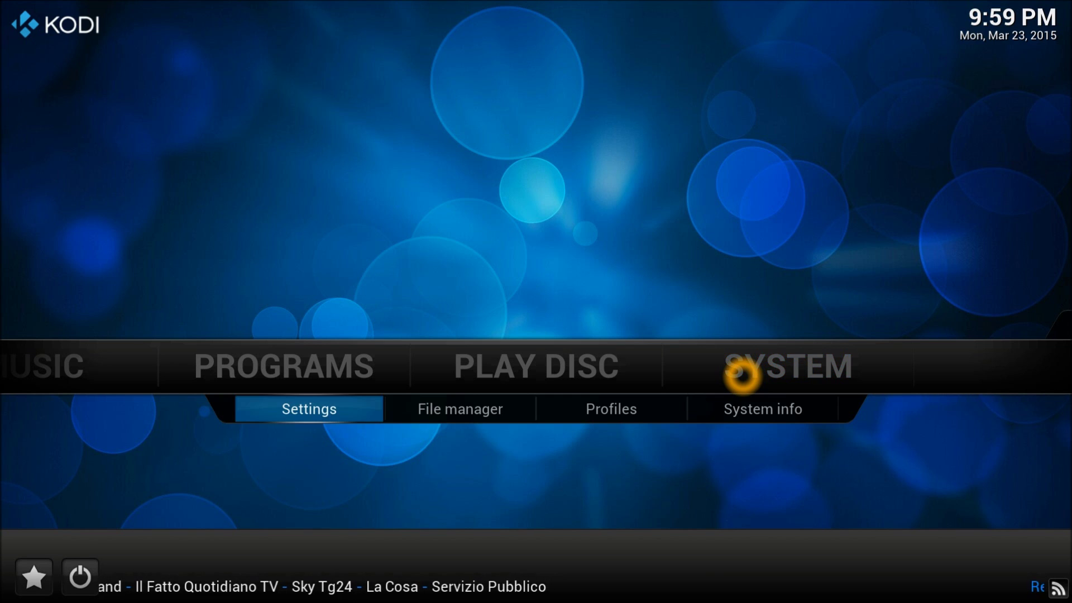
{"action": "key", "text": "Right"}
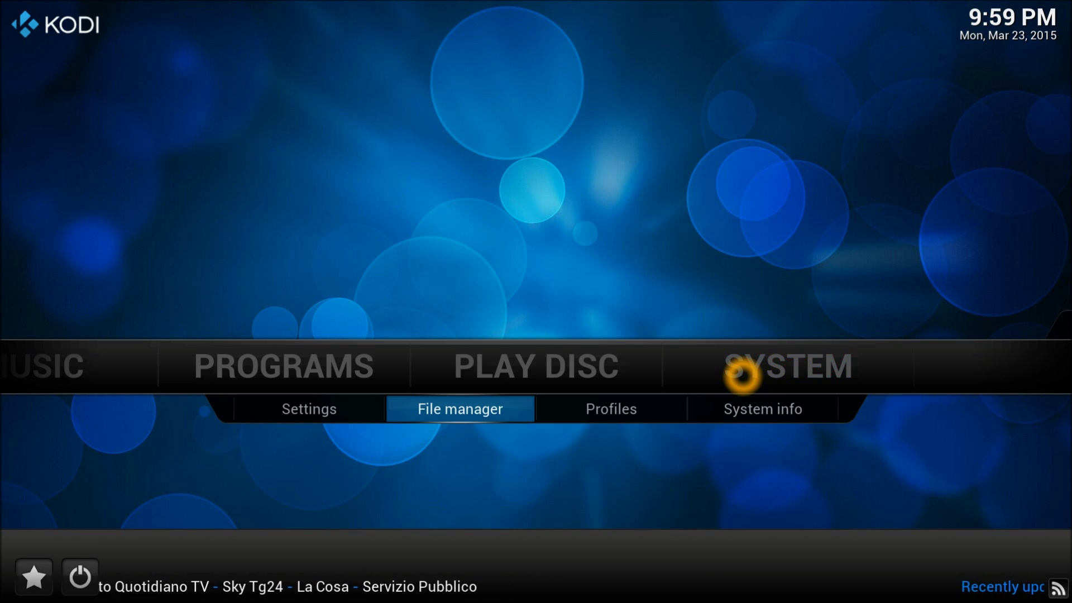
{"action": "key", "text": "Return"}
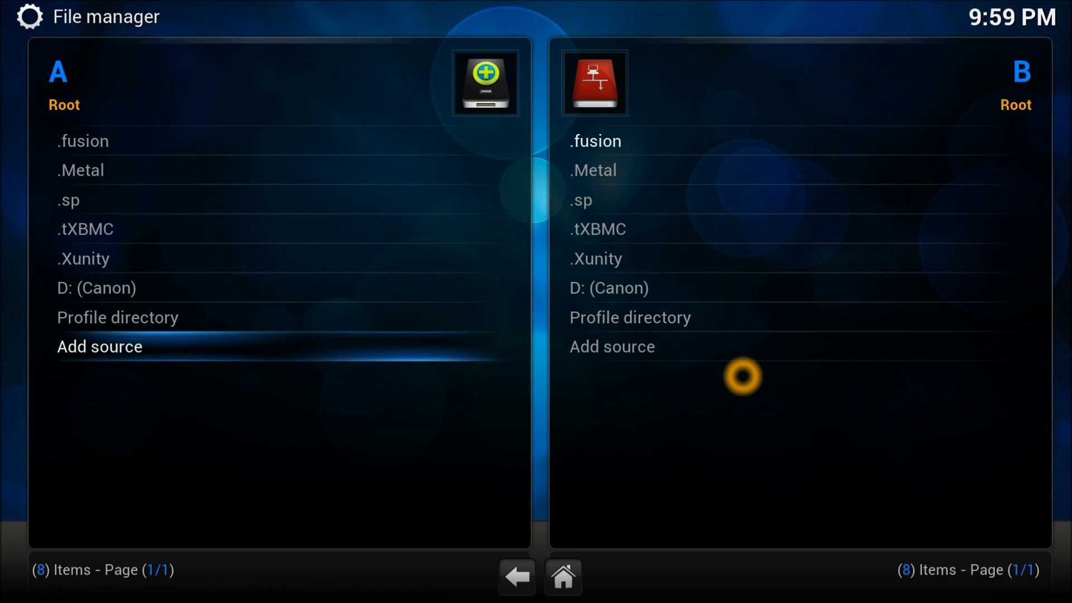
{"action": "key", "text": "Up"}
{"action": "key", "text": "Down"}
{"action": "key", "text": "Return"}
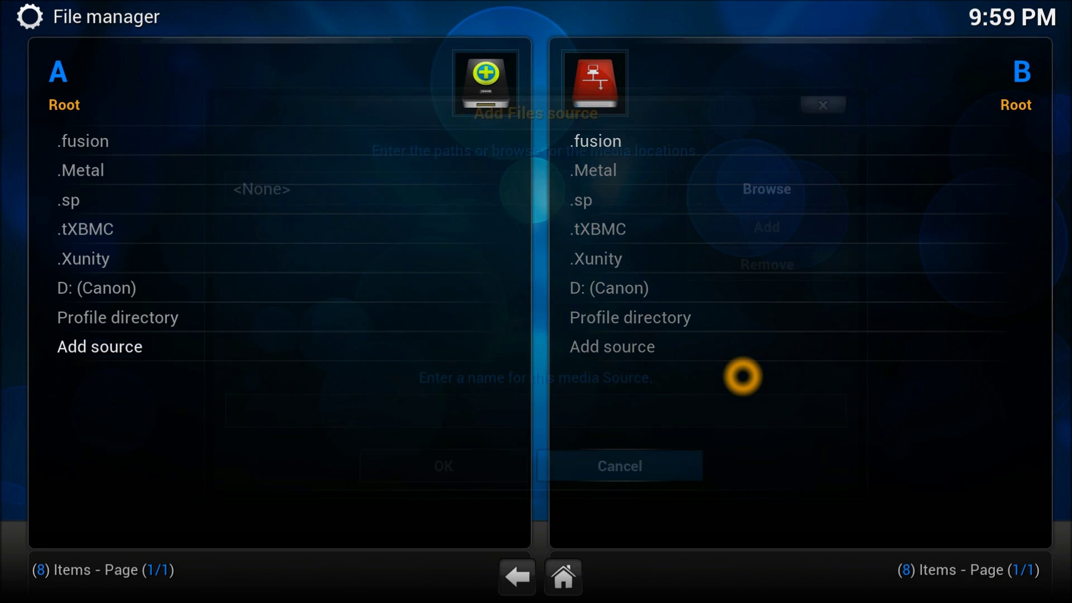
{"action": "key", "text": "Down"}
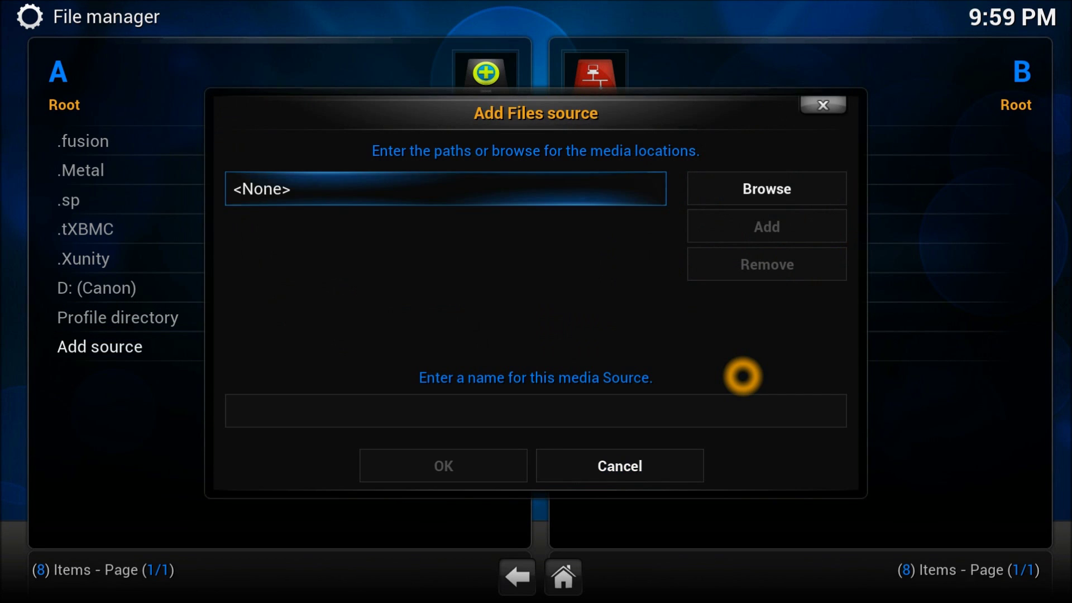
{"action": "key", "text": "Return"}
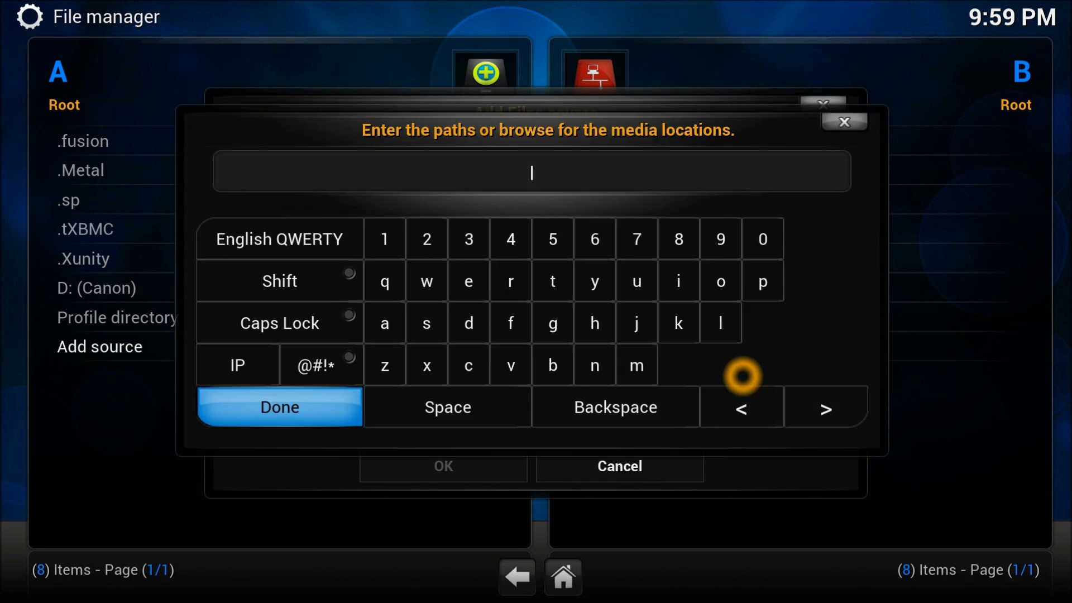
{"action": "type", "text": "http://xfini"}
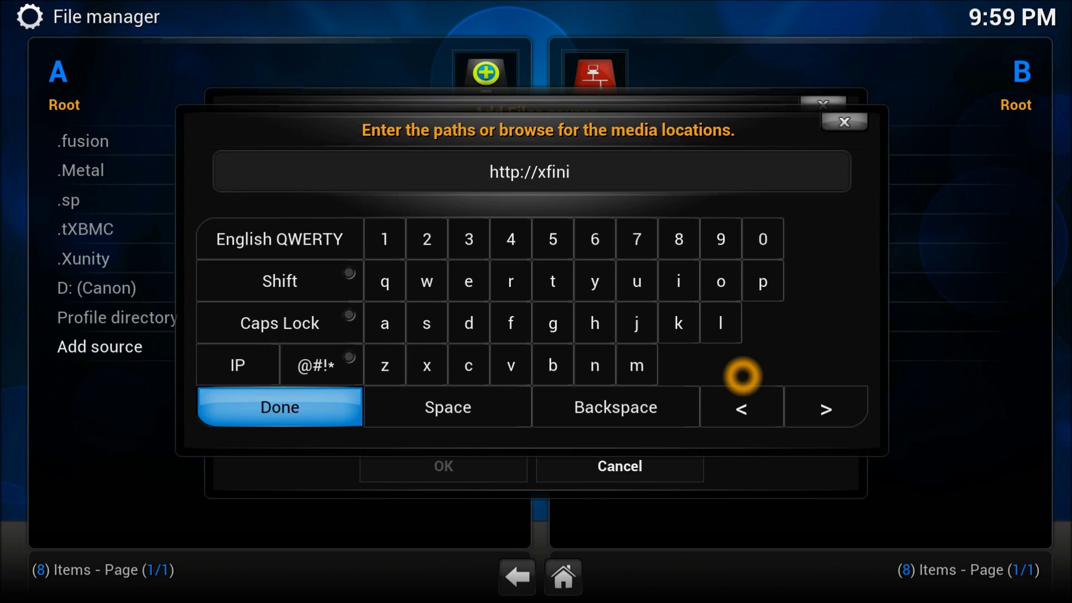
{"action": "type", "text": "ty."}
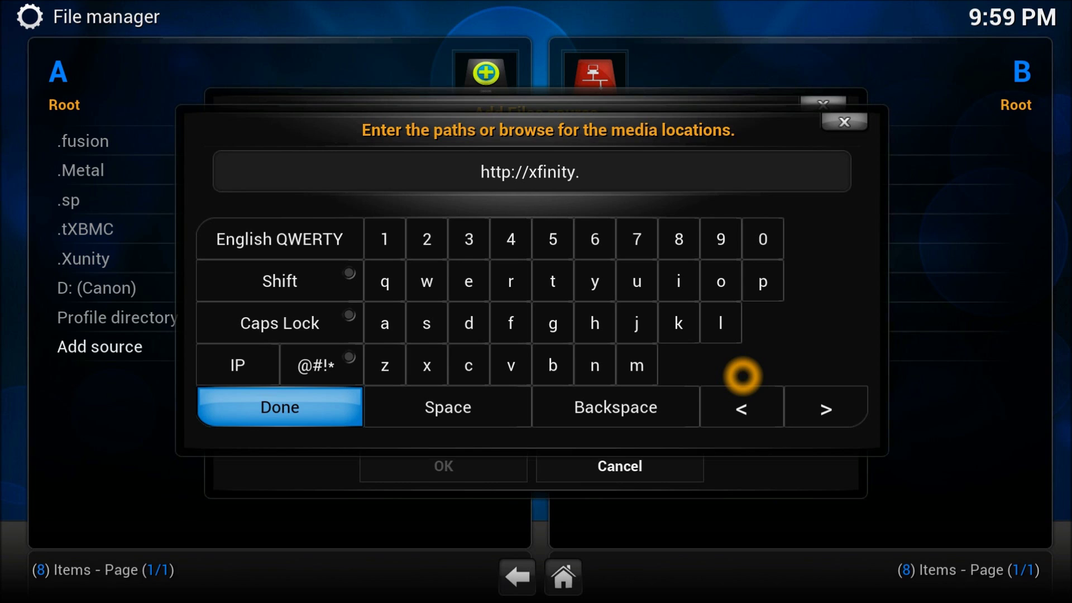
{"action": "type", "text": "xuni"}
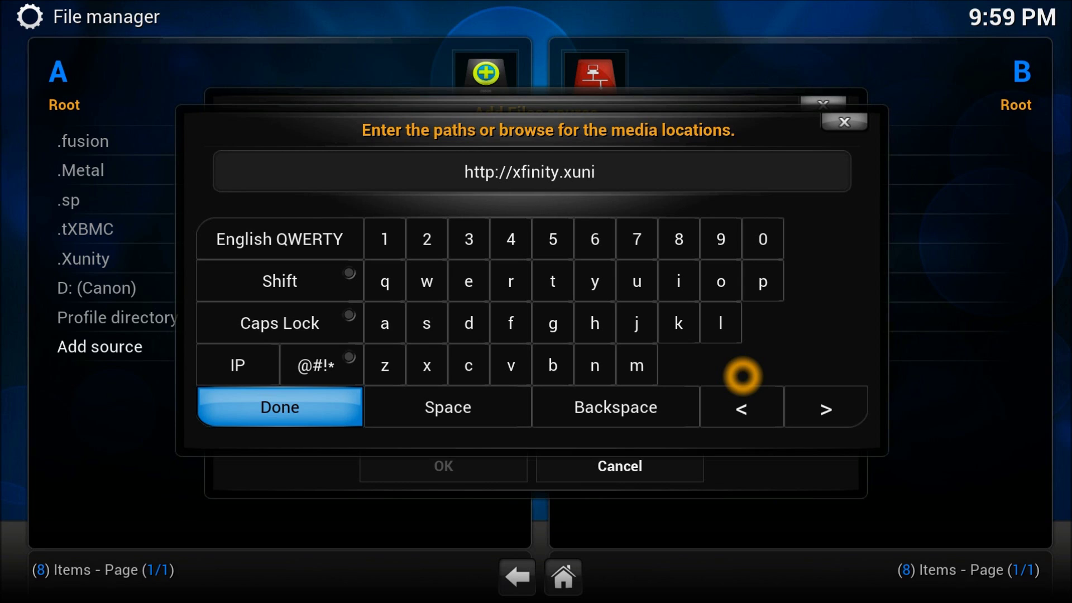
{"action": "type", "text": "ty"}
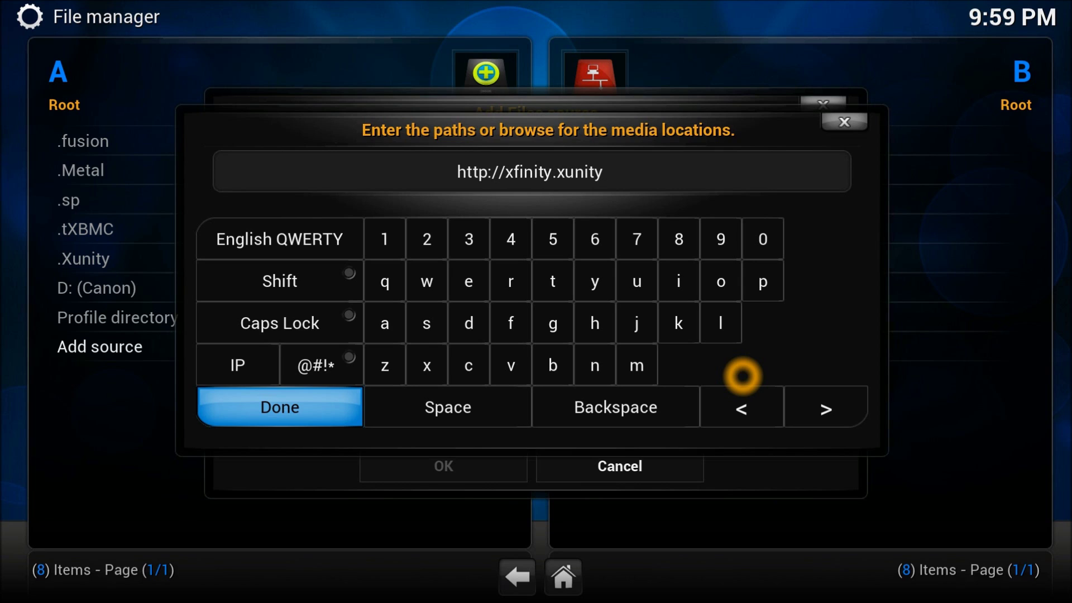
{"action": "type", "text": "tlk"}
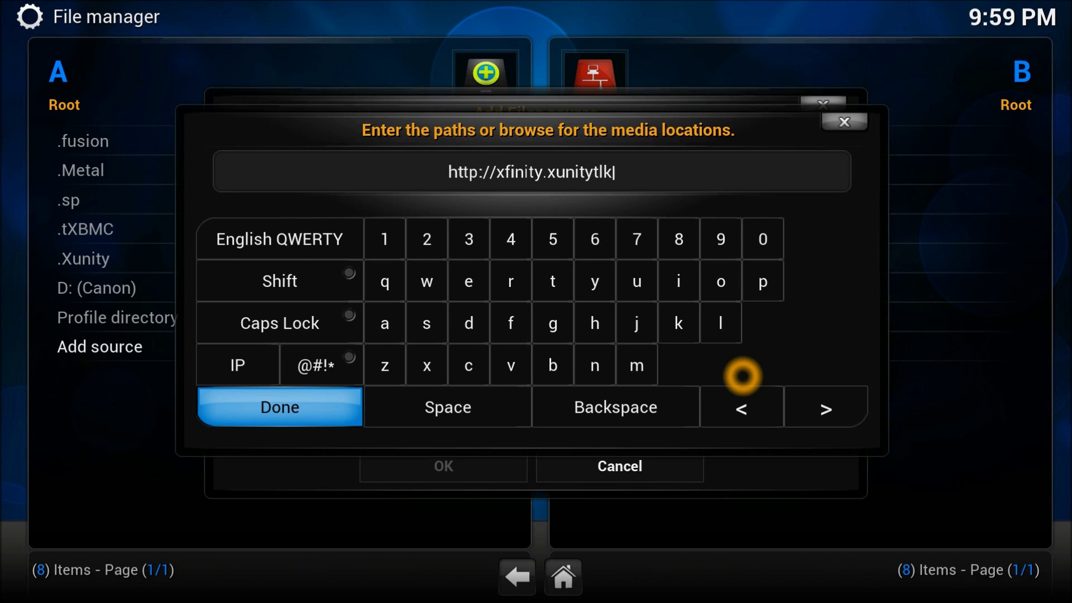
{"action": "type", "text": ".com"}
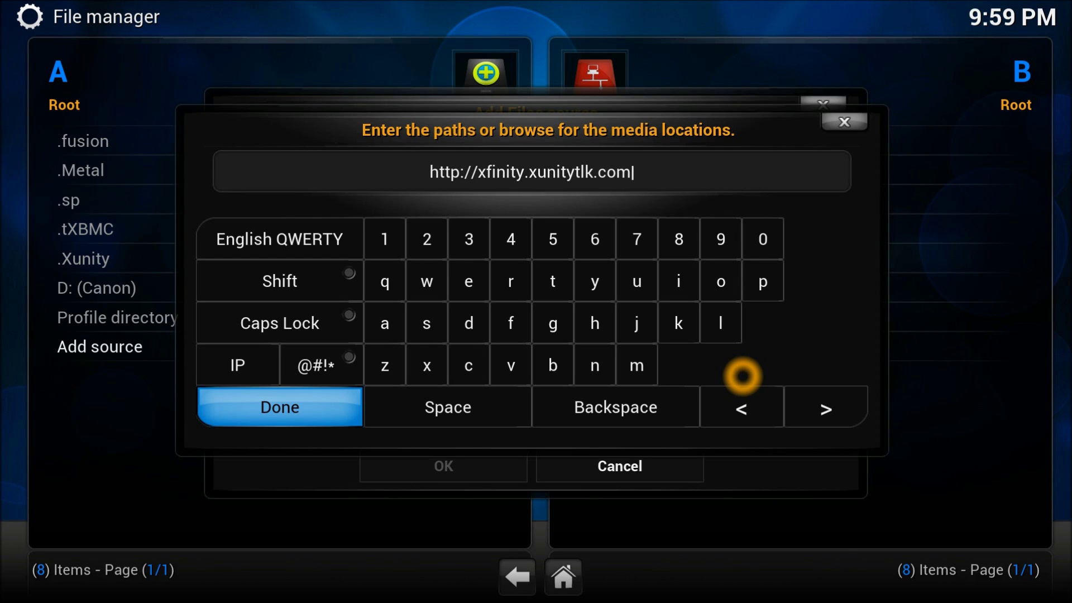
{"action": "key", "text": "Return"}
Name the media source .xfinity and save it, choosing to add it anyway.
{"action": "key", "text": "Down"}
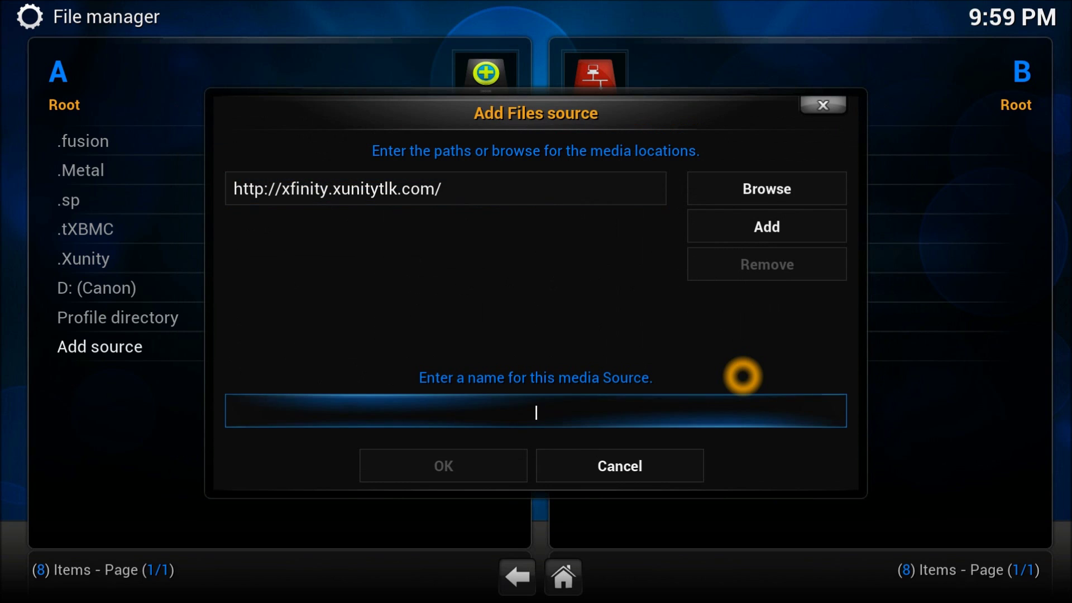
{"action": "type", "text": ".xfinity"}
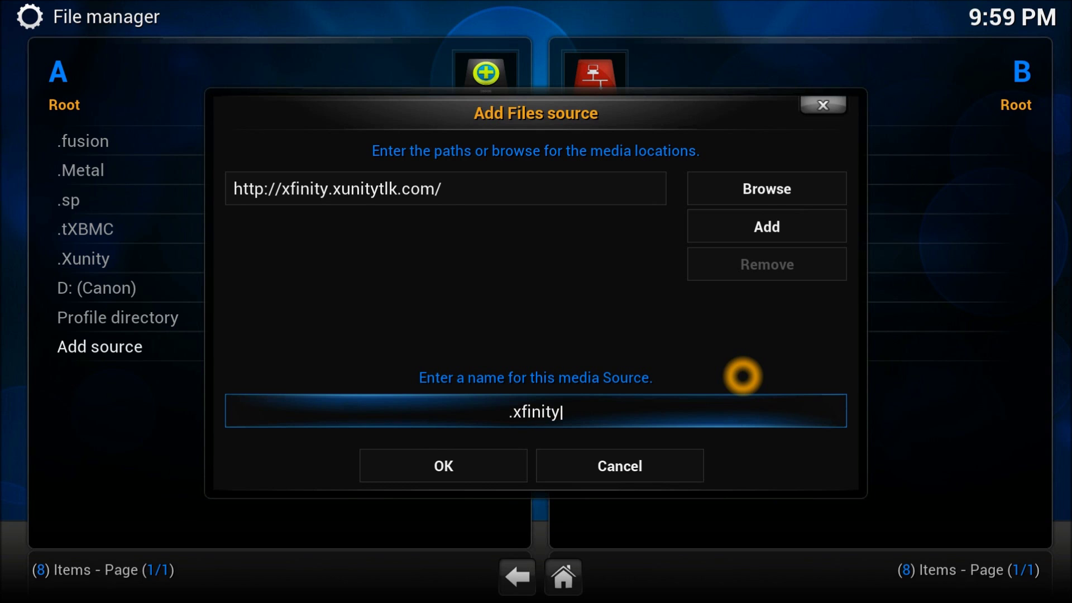
{"action": "key", "text": "Down"}
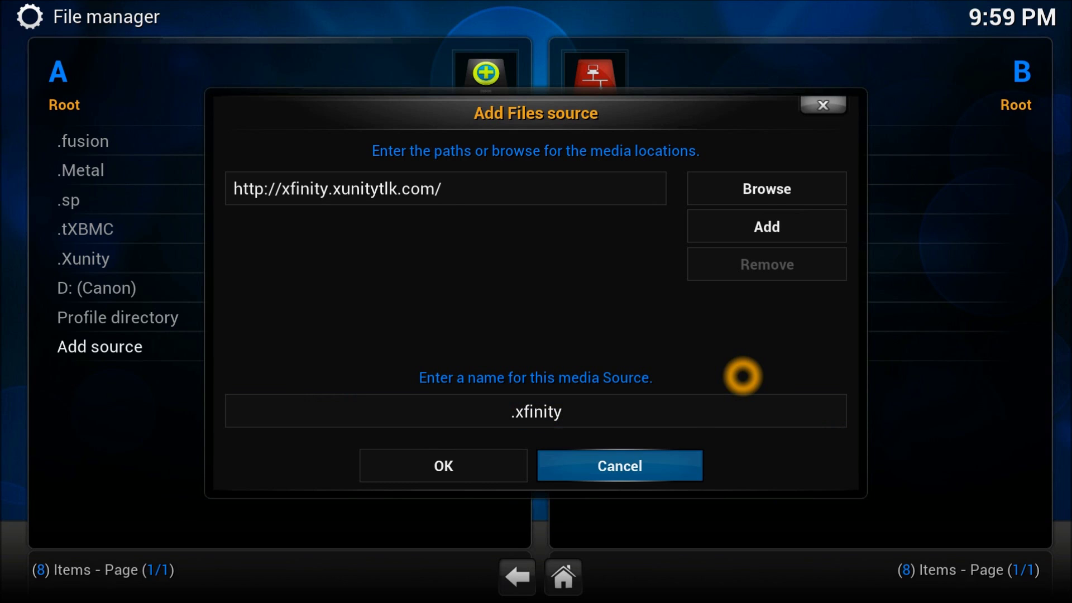
{"action": "key", "text": "Up"}
{"action": "key", "text": "Down"}
{"action": "key", "text": "Left"}
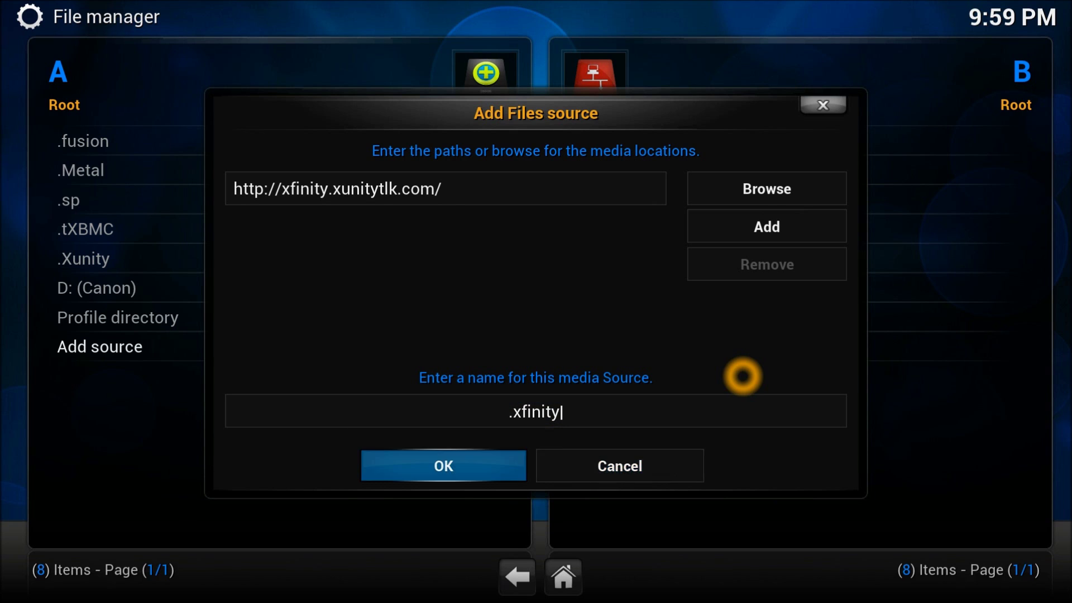
{"action": "key", "text": "Return"}
{"action": "key", "text": "Left"}
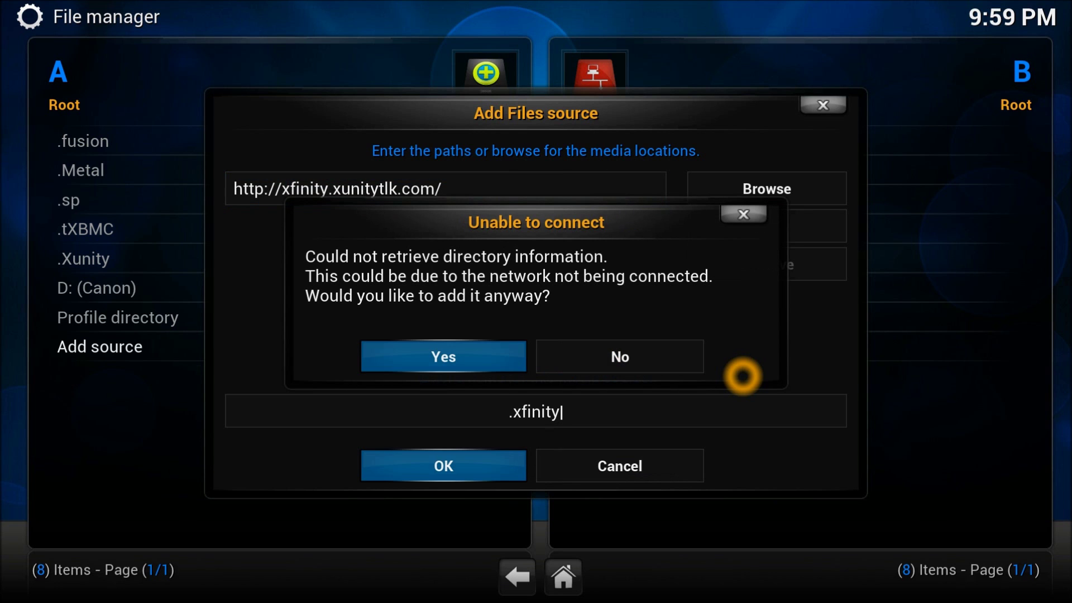
{"action": "key", "text": "Return"}
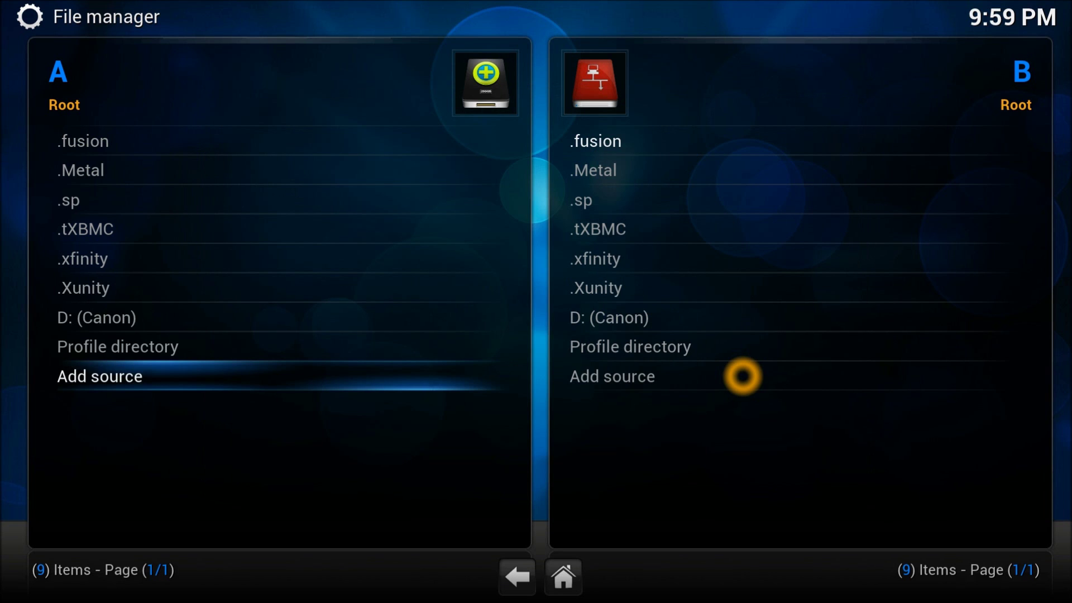
Leave the file manager and open the Add-ons section of the system settings.
{"action": "key", "text": "Up"}
{"action": "key", "text": "Up"}
{"action": "key", "text": "Up"}
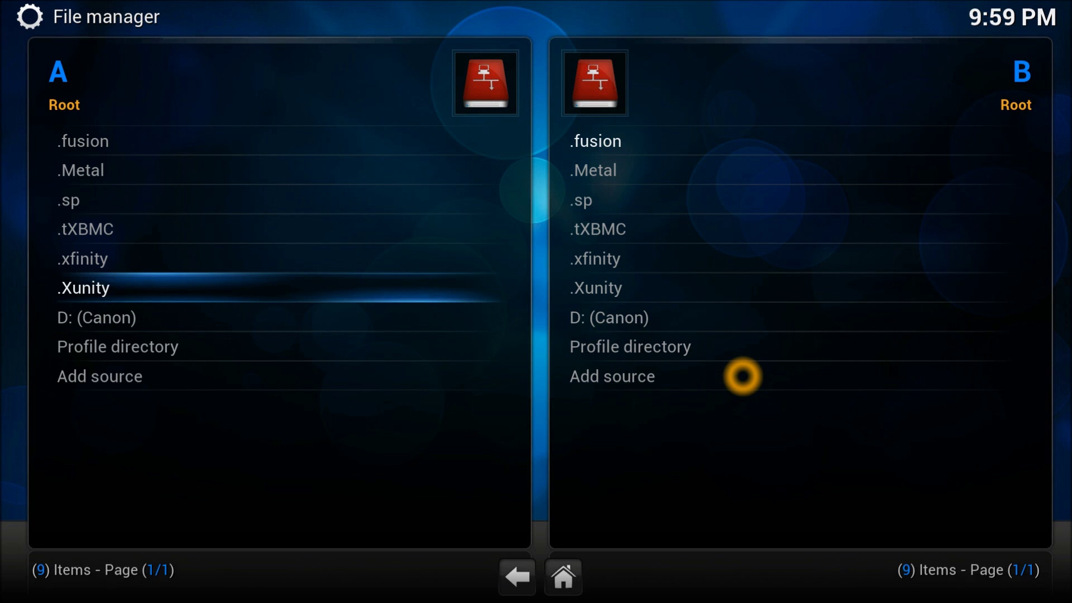
{"action": "key", "text": "Escape"}
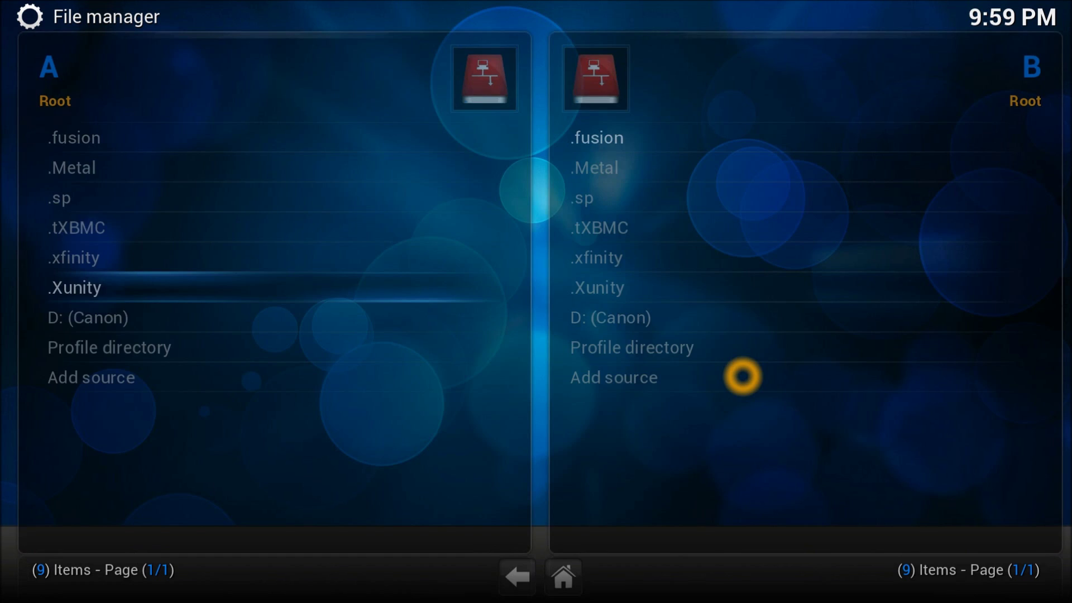
{"action": "key", "text": "Down"}
{"action": "key", "text": "Left"}
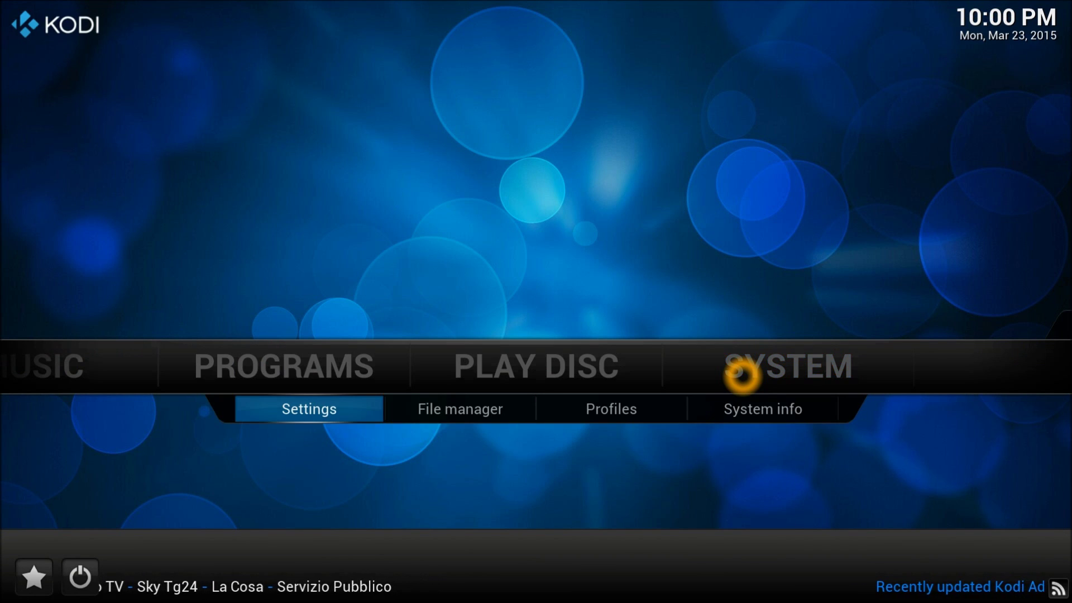
{"action": "key", "text": "Return"}
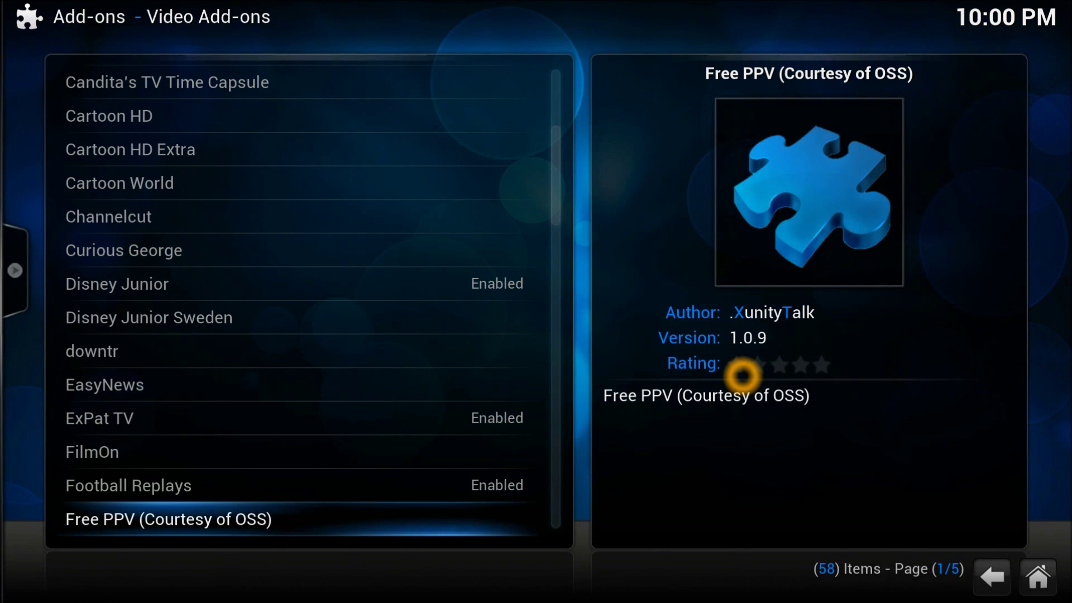
{"action": "key", "text": "BackSpace"}
{"action": "key", "text": "BackSpace"}
{"action": "key", "text": "BackSpace"}
{"action": "key", "text": "BackSpace"}
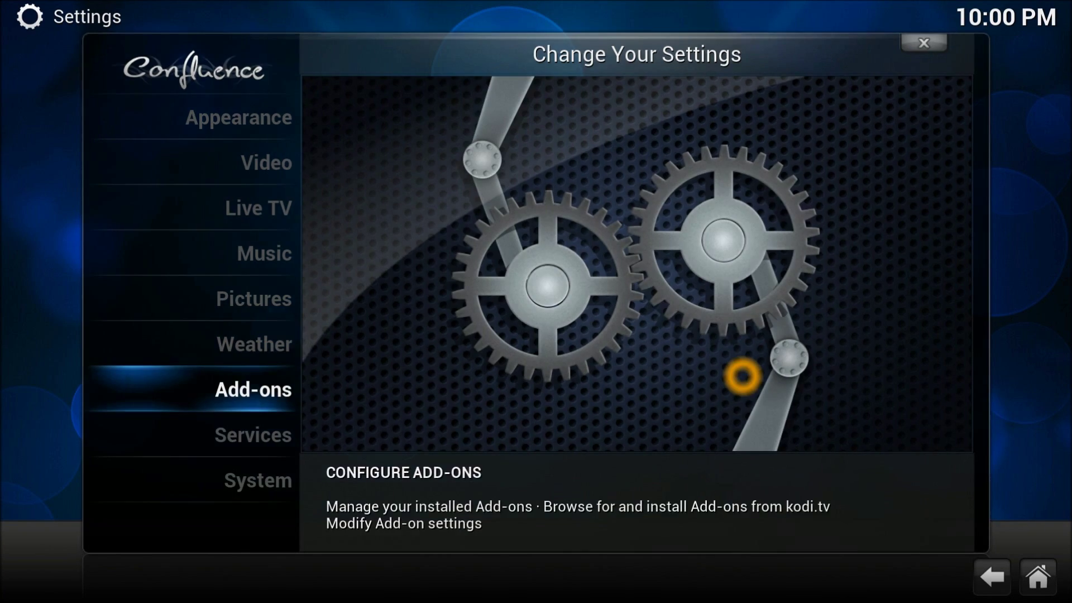
{"action": "key", "text": "Return"}
Start an add-on installation from a zip file and open the .xfinity source.
{"action": "key", "text": "Down"}
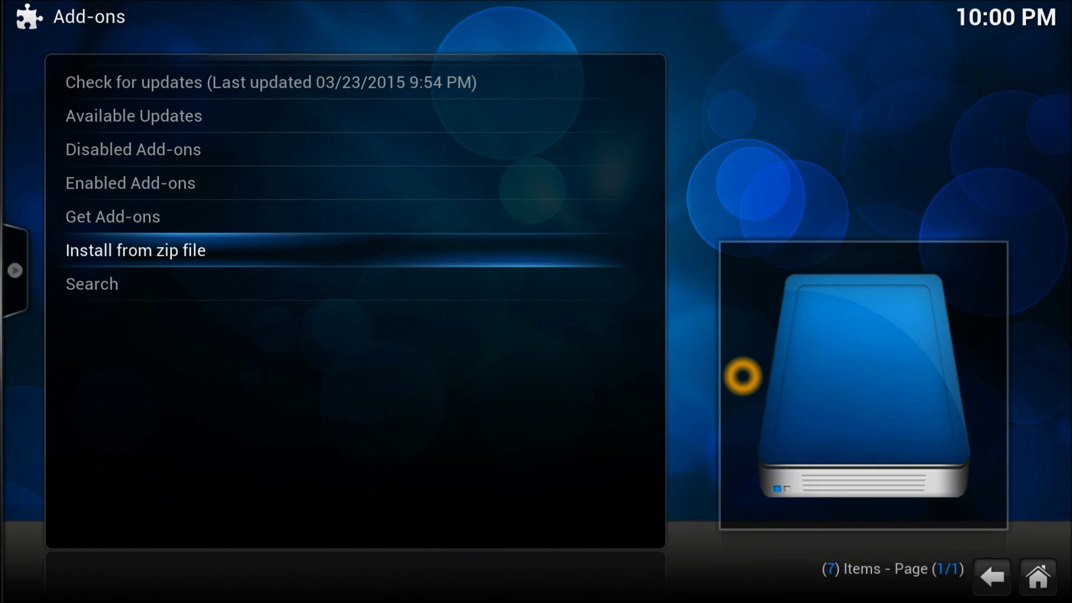
{"action": "key", "text": "Return"}
{"action": "key", "text": "Down"}
{"action": "key", "text": "Down"}
{"action": "key", "text": "Down"}
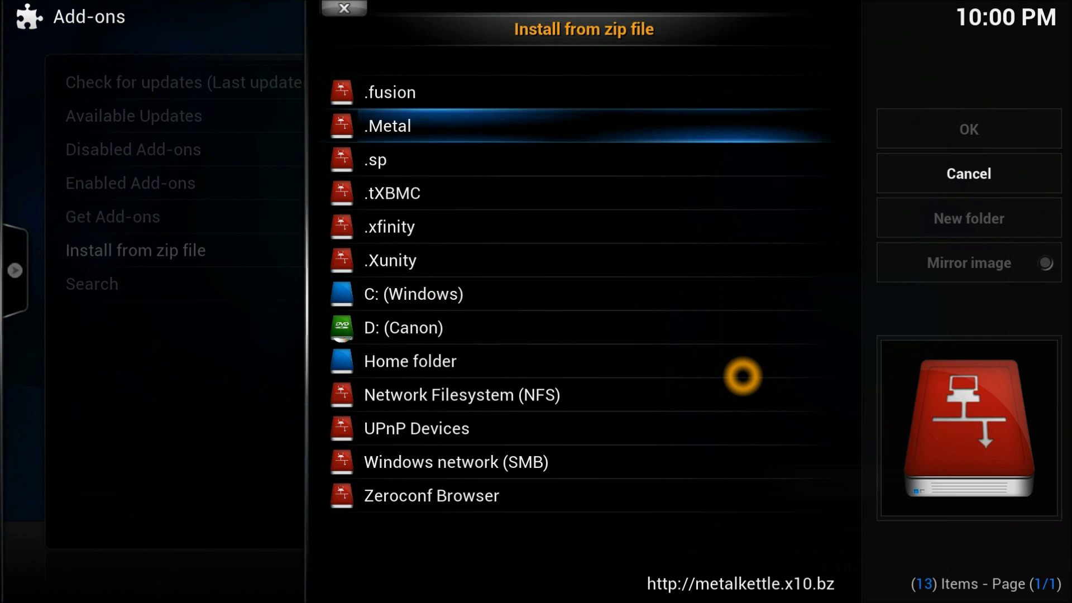
{"action": "key", "text": "Down"}
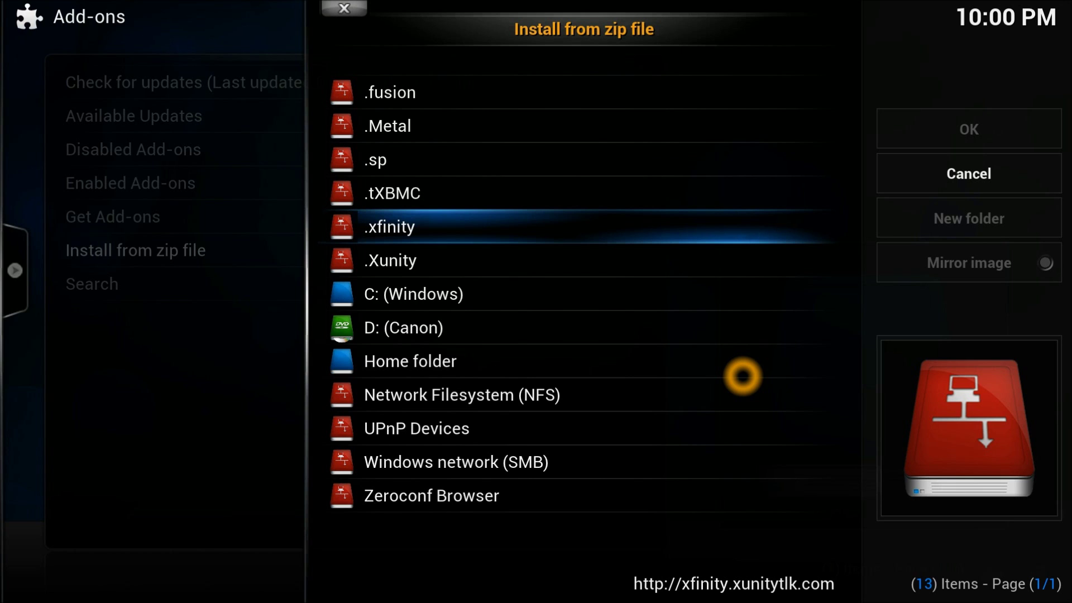
{"action": "key", "text": "Return"}
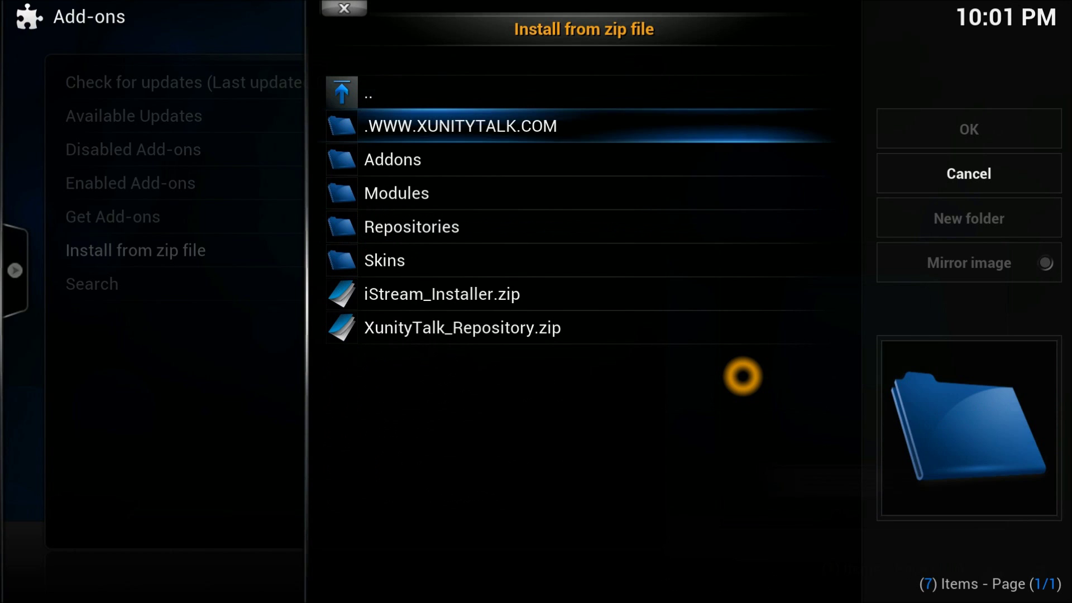
Install XunityTalk_Repository.zip from the .xfinity source.
{"action": "key", "text": "Down"}
{"action": "key", "text": "Down"}
{"action": "key", "text": "Down"}
{"action": "key", "text": "Down"}
{"action": "key", "text": "Down"}
{"action": "key", "text": "Down"}
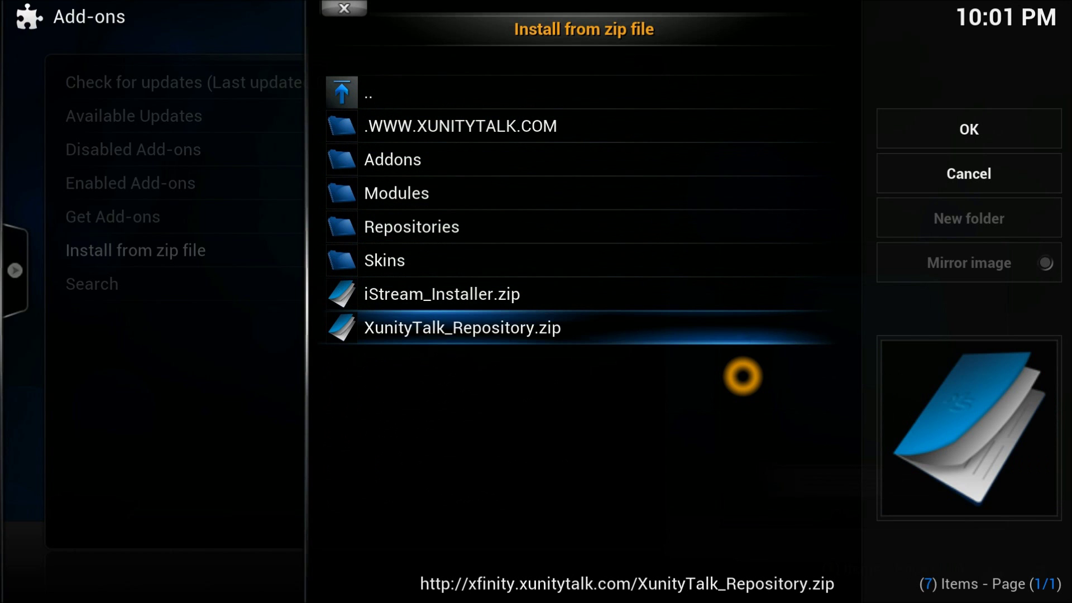
{"action": "key", "text": "Return"}
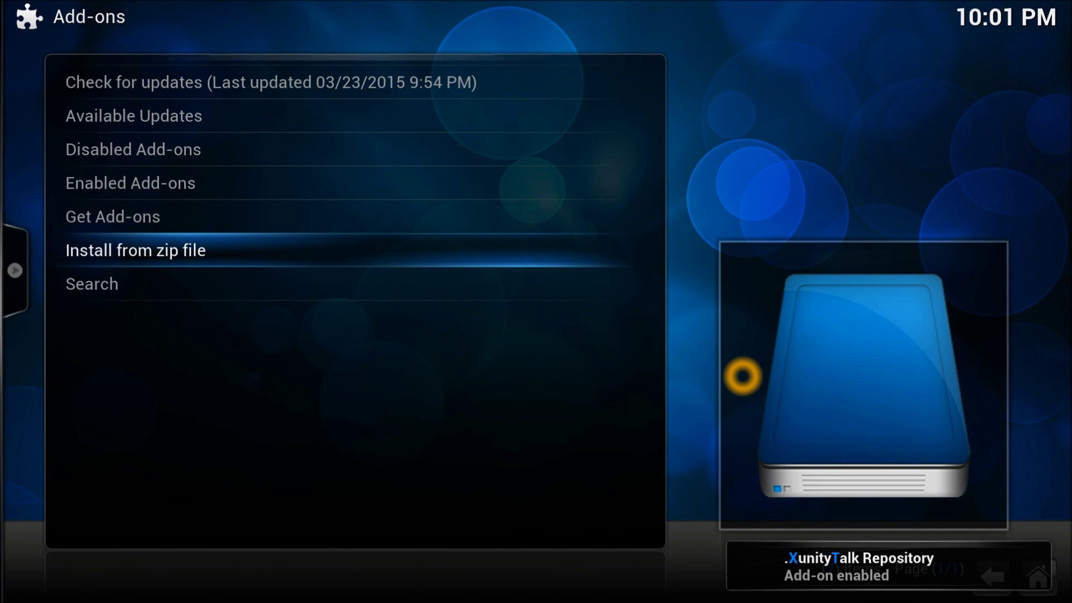
Browse the available add-ons and open the Video Add-ons category of the .XunityTalk Repository.
{"action": "key", "text": "Up"}
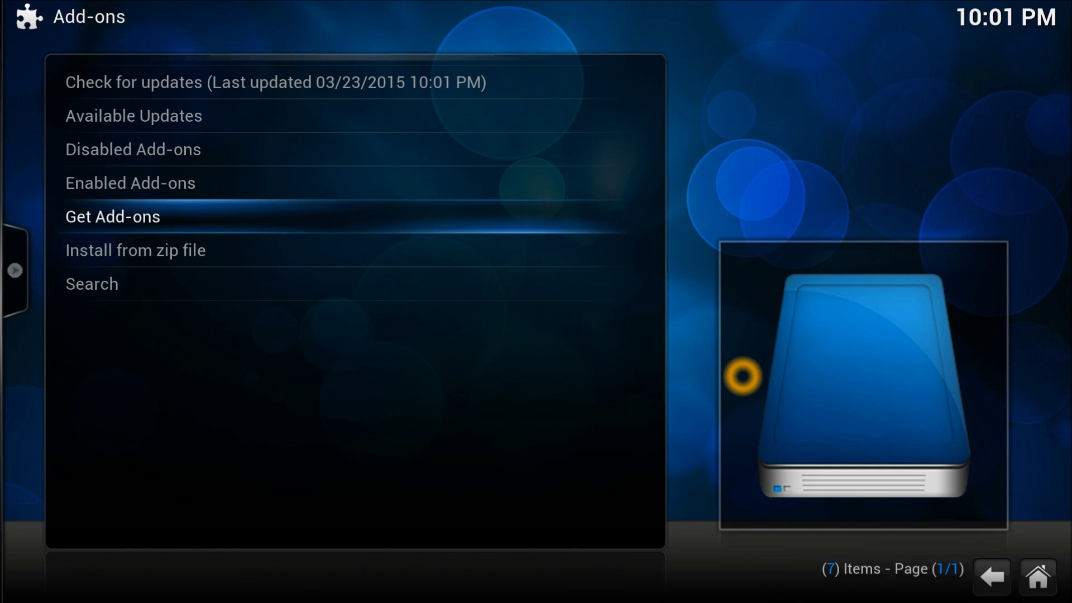
{"action": "key", "text": "Return"}
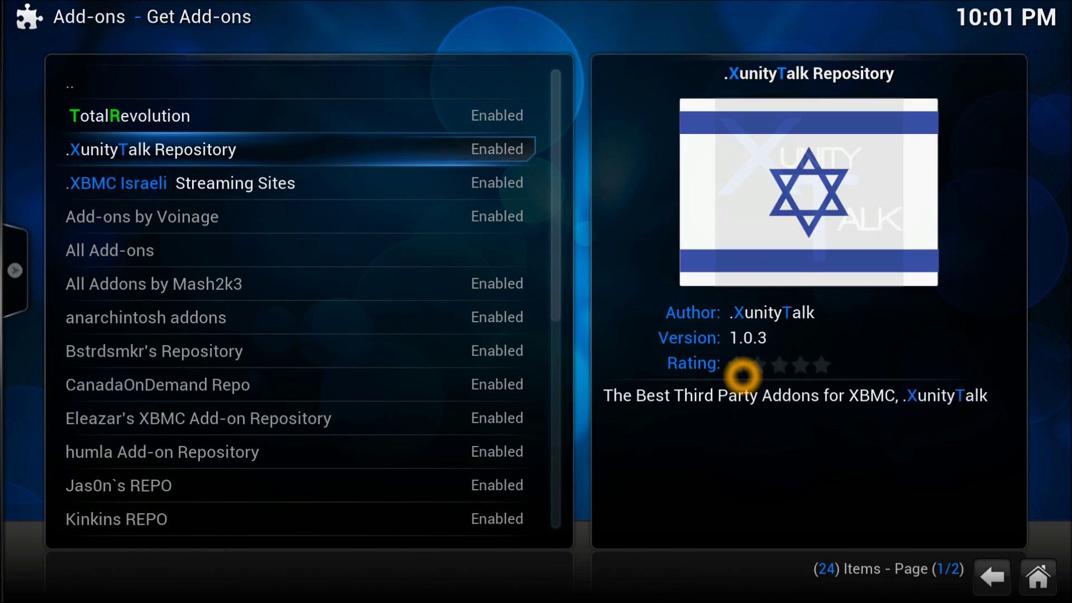
{"action": "key", "text": "Return"}
{"action": "key", "text": "Up"}
{"action": "key", "text": "Down"}
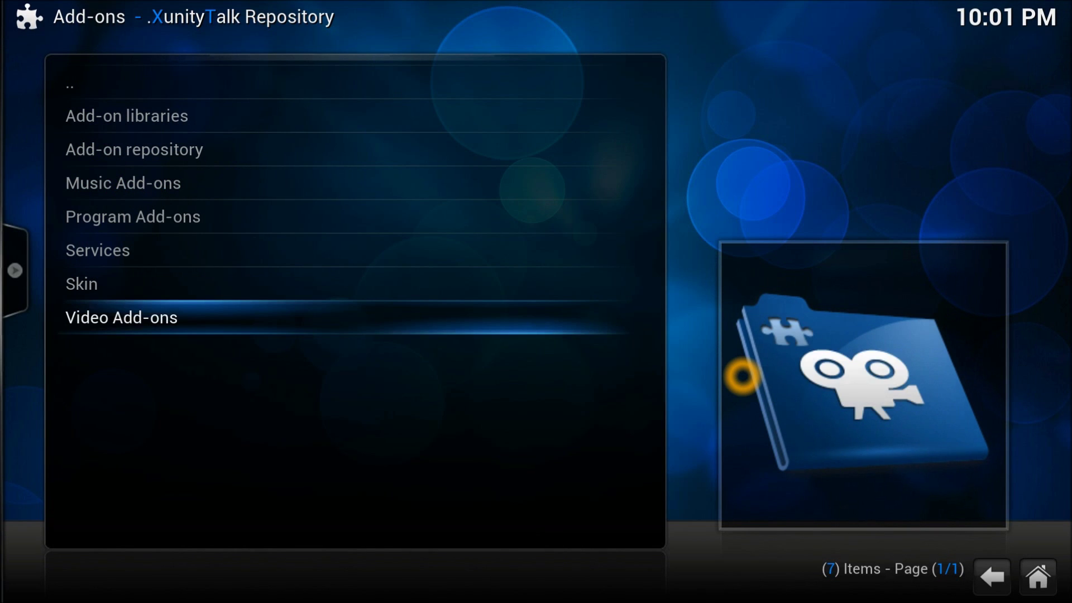
{"action": "key", "text": "Return"}
Find Free Streams among the repository's video add-ons and open its add-on information.
{"action": "key", "text": "Up"}
{"action": "key", "text": "Up"}
{"action": "key", "text": "Up"}
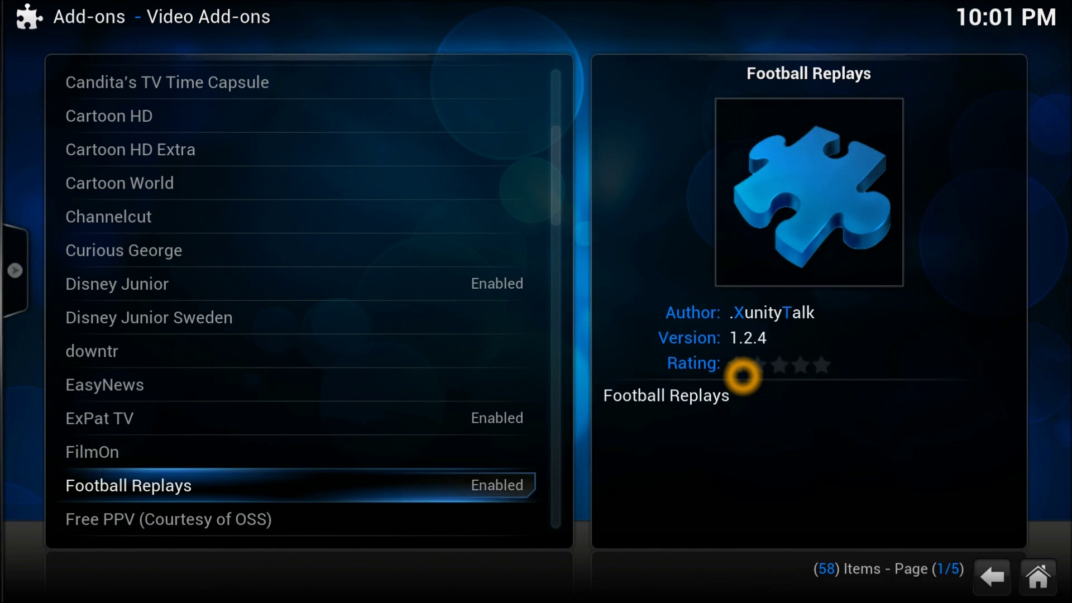
{"action": "key", "text": "Up"}
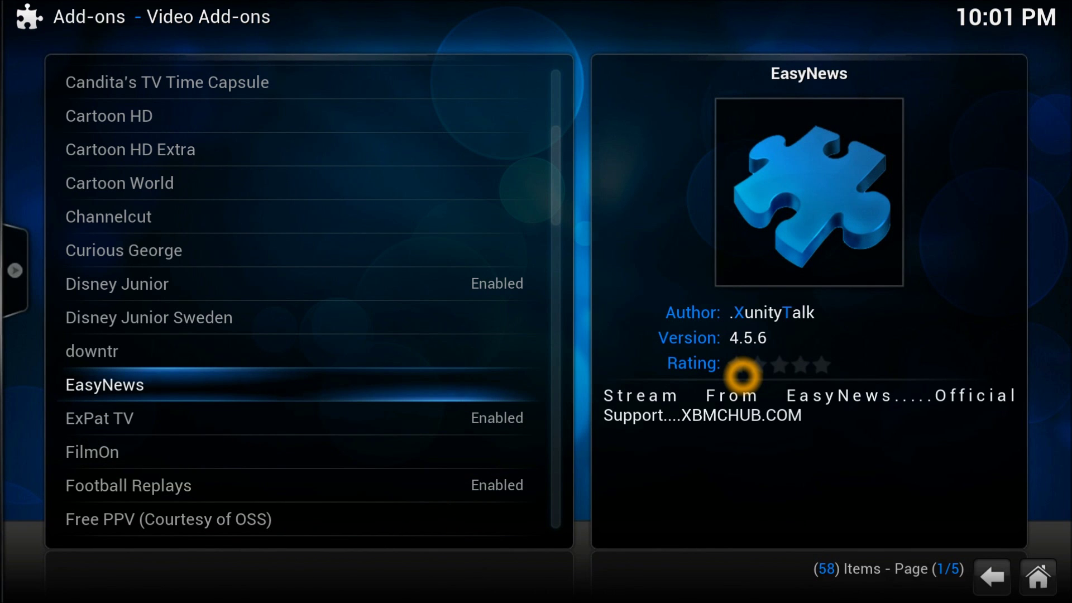
{"action": "key", "text": "Up"}
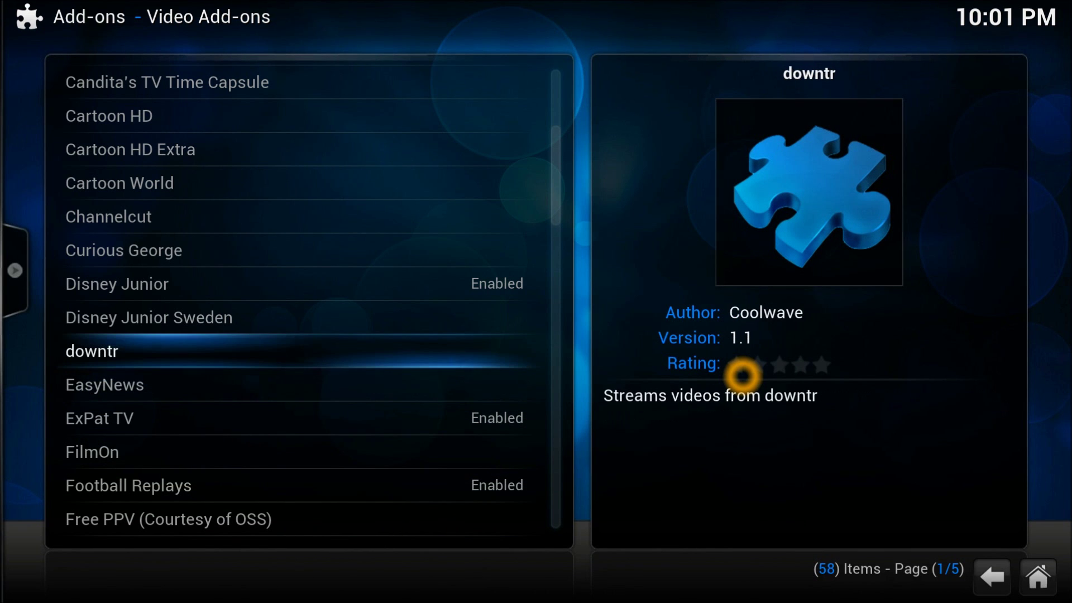
{"action": "key", "text": "Up"}
{"action": "key", "text": "Down"}
{"action": "key", "text": "Down"}
{"action": "key", "text": "Down"}
{"action": "key", "text": "Down"}
{"action": "key", "text": "Down"}
{"action": "key", "text": "Down"}
{"action": "key", "text": "Down"}
{"action": "key", "text": "Down"}
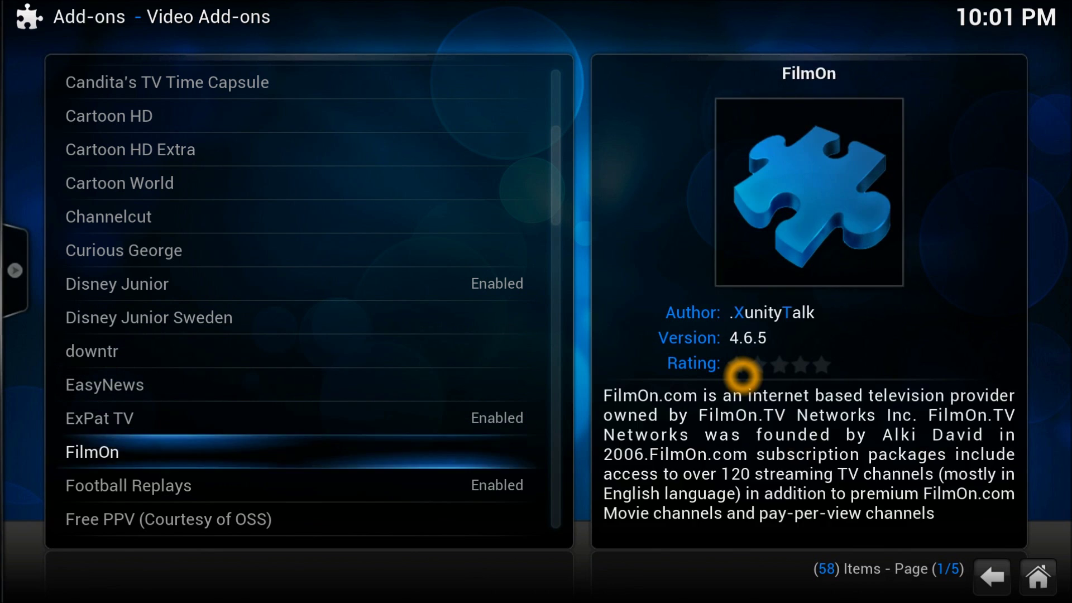
{"action": "key", "text": "Up"}
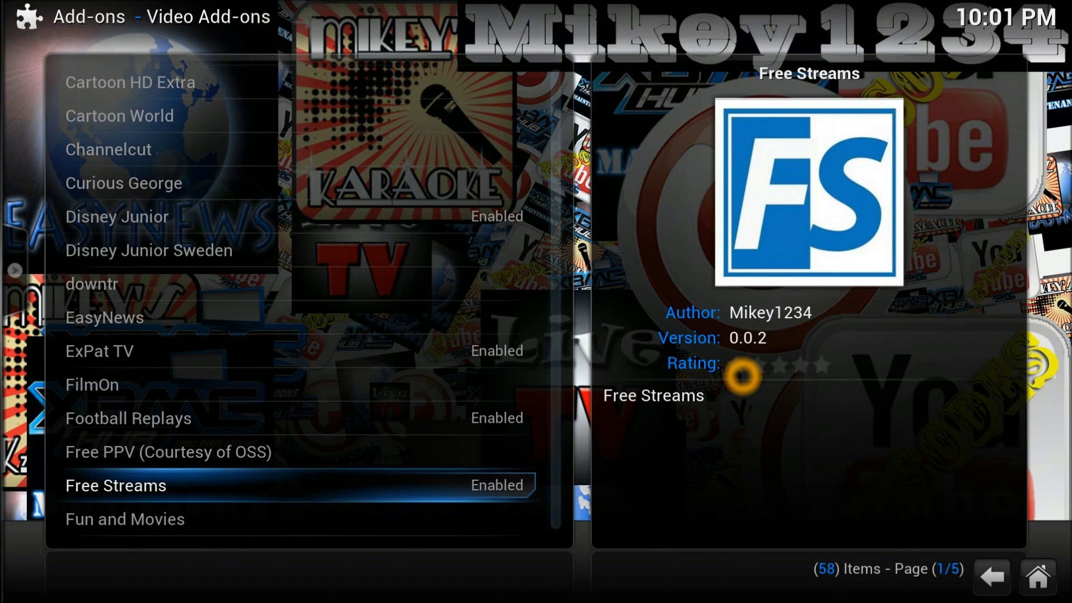
{"action": "key", "text": "Return"}
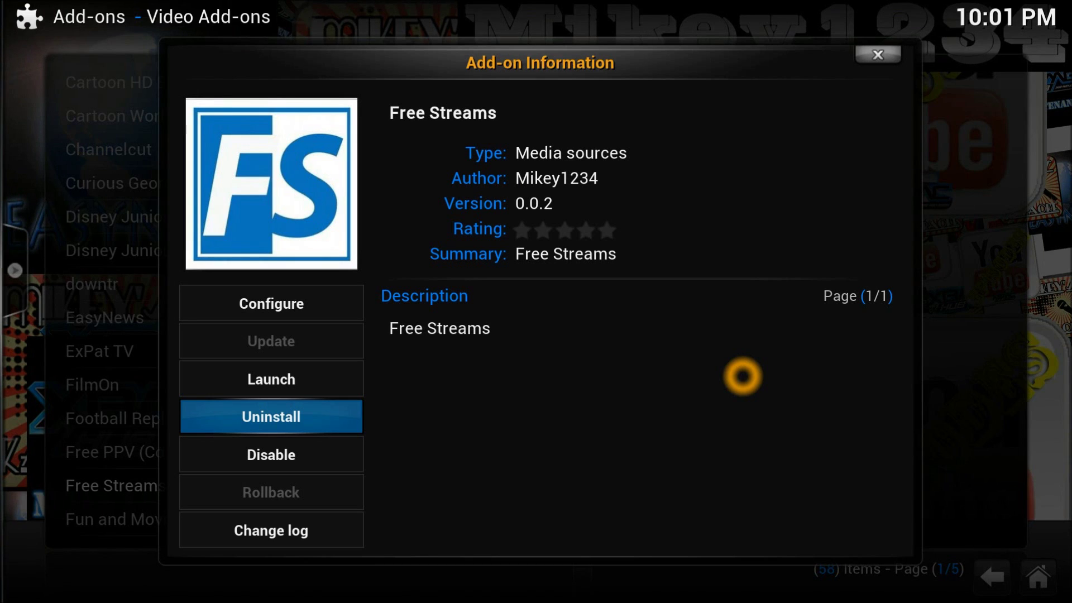
Launch the Free Streams add-on from its add-on information.
{"action": "key", "text": "Up"}
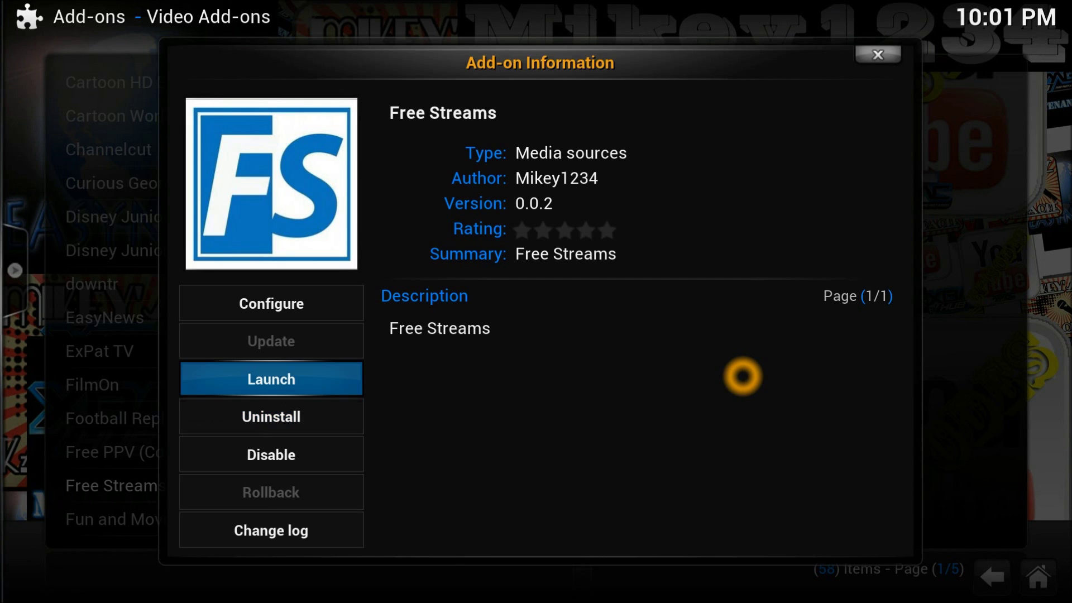
{"action": "key", "text": "Down"}
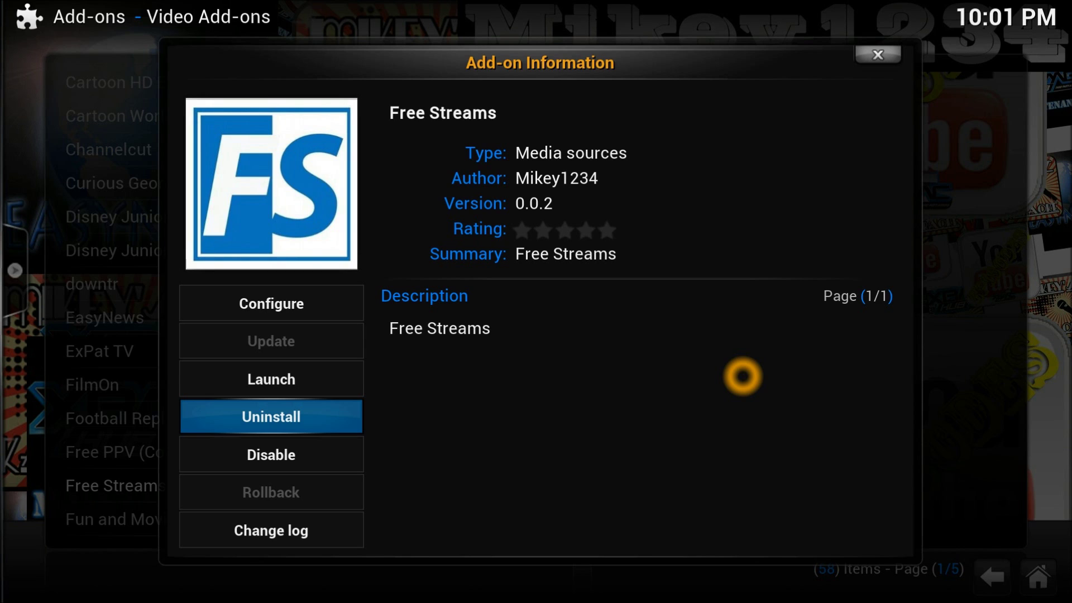
{"action": "key", "text": "Up"}
{"action": "key", "text": "Return"}
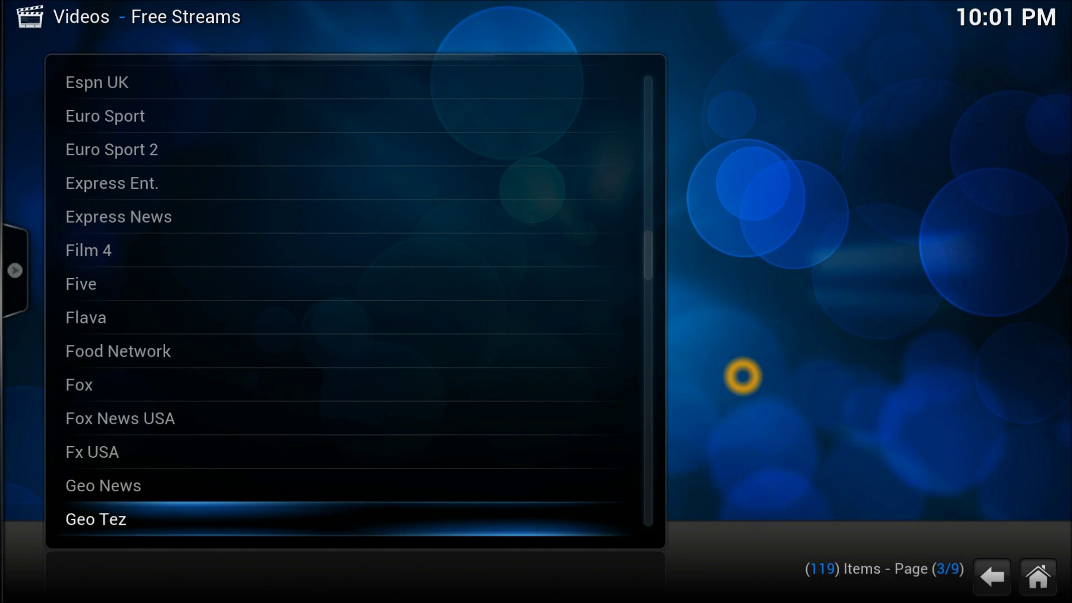
Leave Free Streams, return to the home screen and open the add-ons of the Videos section.
{"action": "key", "text": "BackSpace"}
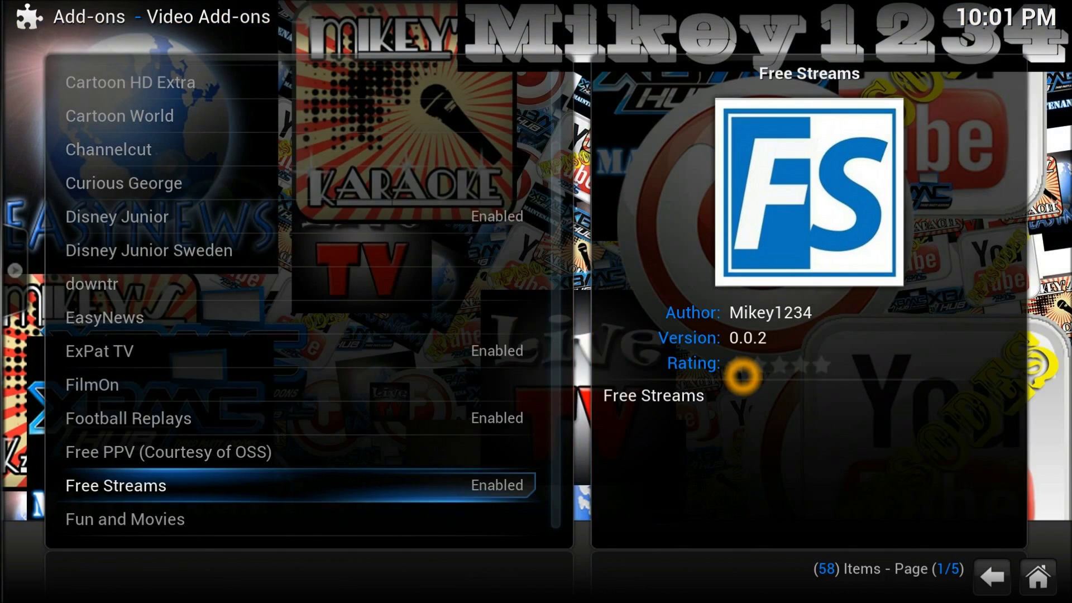
{"action": "key", "text": "BackSpace"}
{"action": "key", "text": "BackSpace"}
{"action": "key", "text": "Left"}
{"action": "key", "text": "Left"}
{"action": "key", "text": "Left"}
{"action": "key", "text": "Left"}
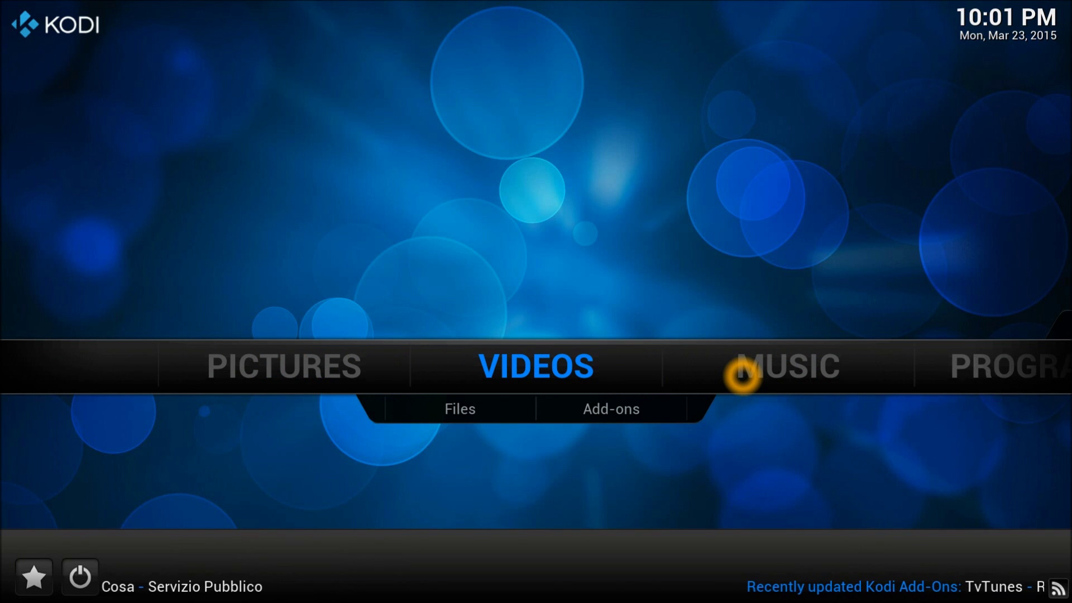
{"action": "key", "text": "Down"}
{"action": "key", "text": "Right"}
{"action": "key", "text": "Return"}
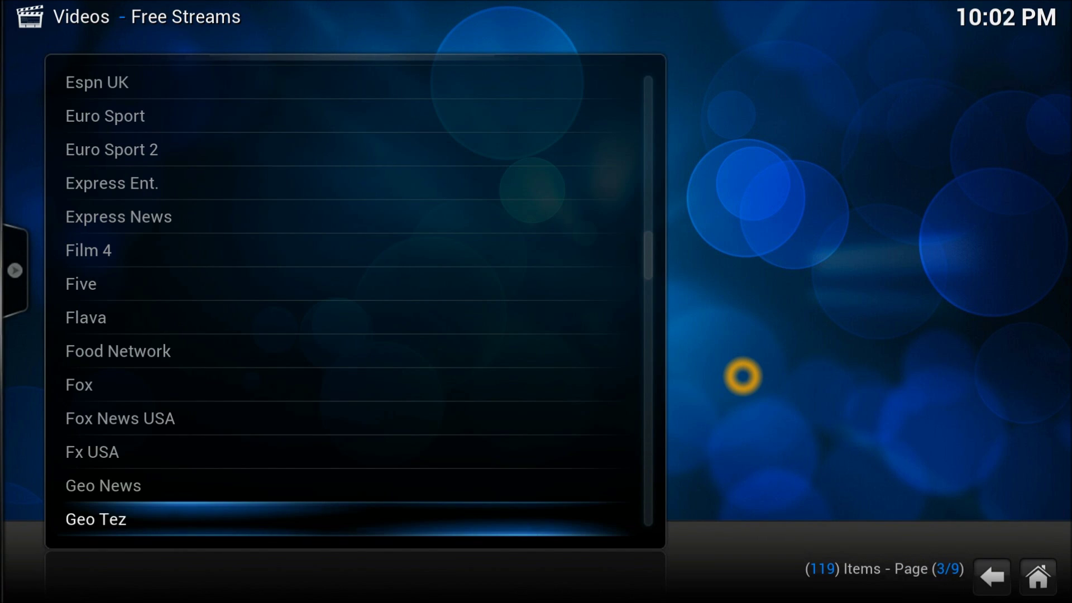
Go back to the list of installed video add-ons and open Free Streams from there.
{"action": "key", "text": "BackSpace"}
{"action": "key", "text": "Down"}
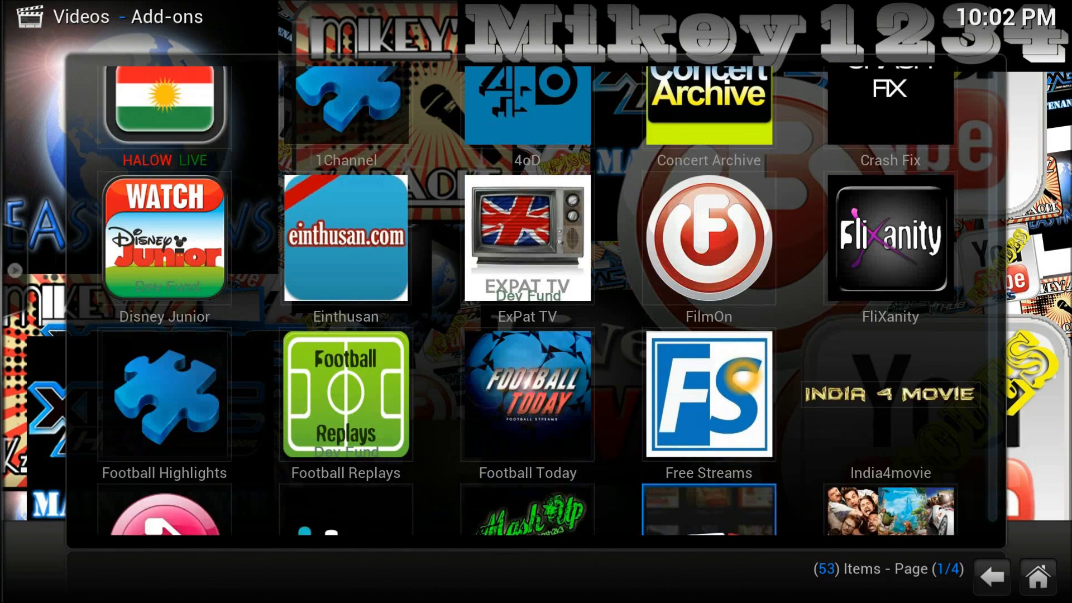
{"action": "key", "text": "Right"}
{"action": "key", "text": "Up"}
{"action": "key", "text": "Left"}
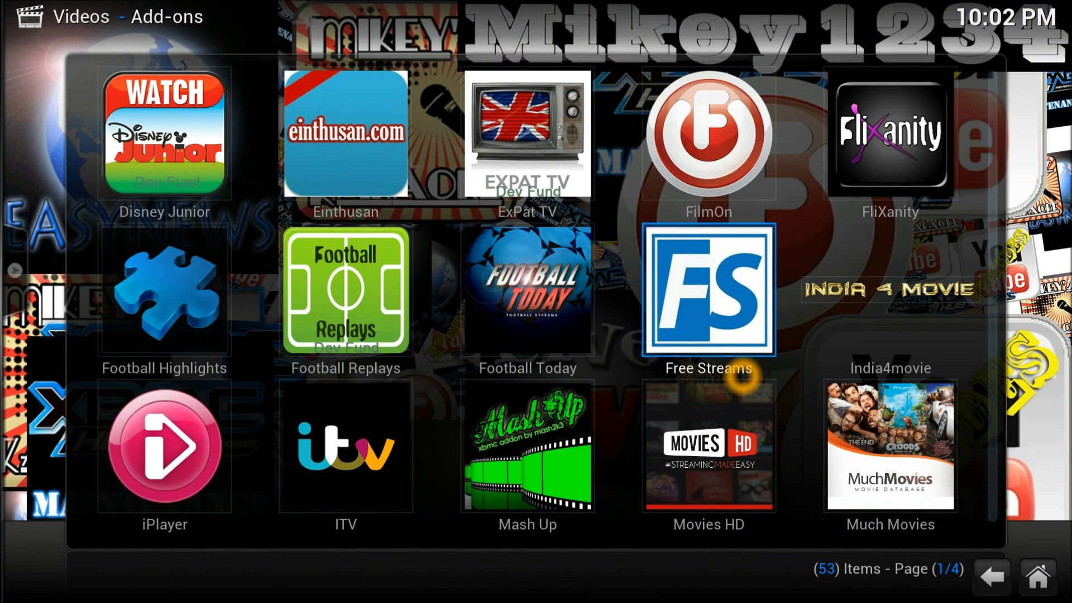
{"action": "left_click", "coordinate": [710, 322]}
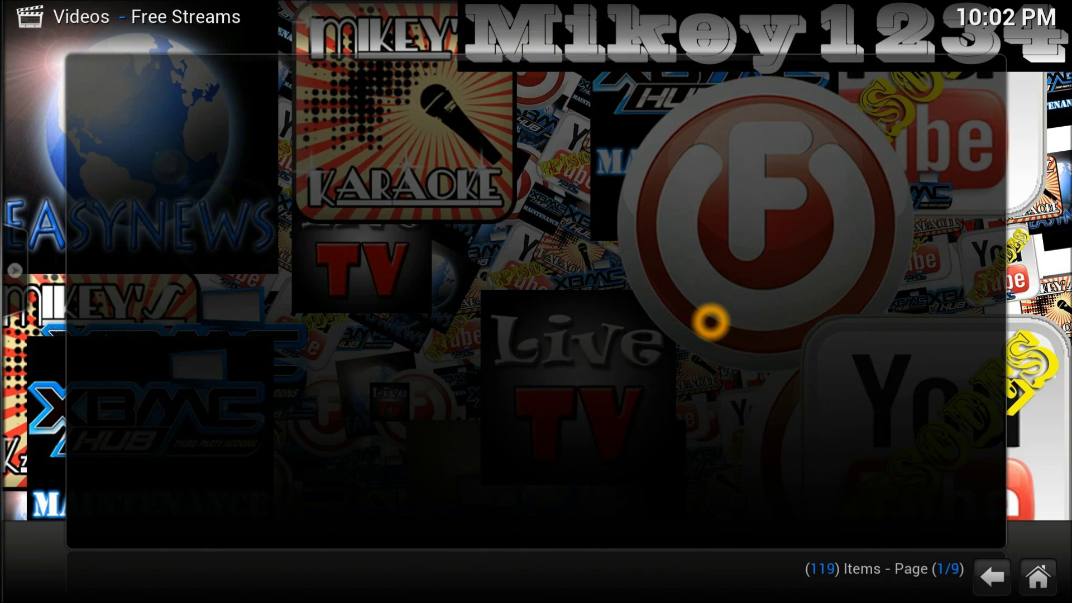
Browse the Free Streams channel list from 3E down to the Fox channels to examine which channels it offers.
{"action": "key", "text": "Down"}
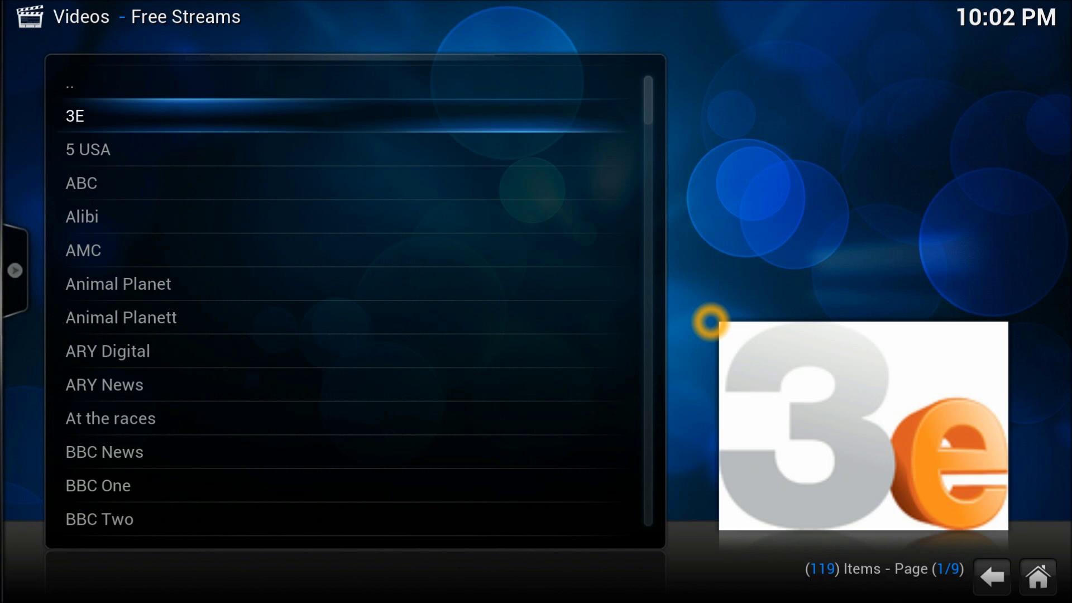
{"action": "key", "text": "Down"}
{"action": "key", "text": "Down"}
{"action": "key", "text": "Down"}
{"action": "key", "text": "Down"}
{"action": "key", "text": "Down"}
{"action": "key", "text": "Down"}
{"action": "key", "text": "Down"}
{"action": "key", "text": "Down"}
{"action": "key", "text": "Down"}
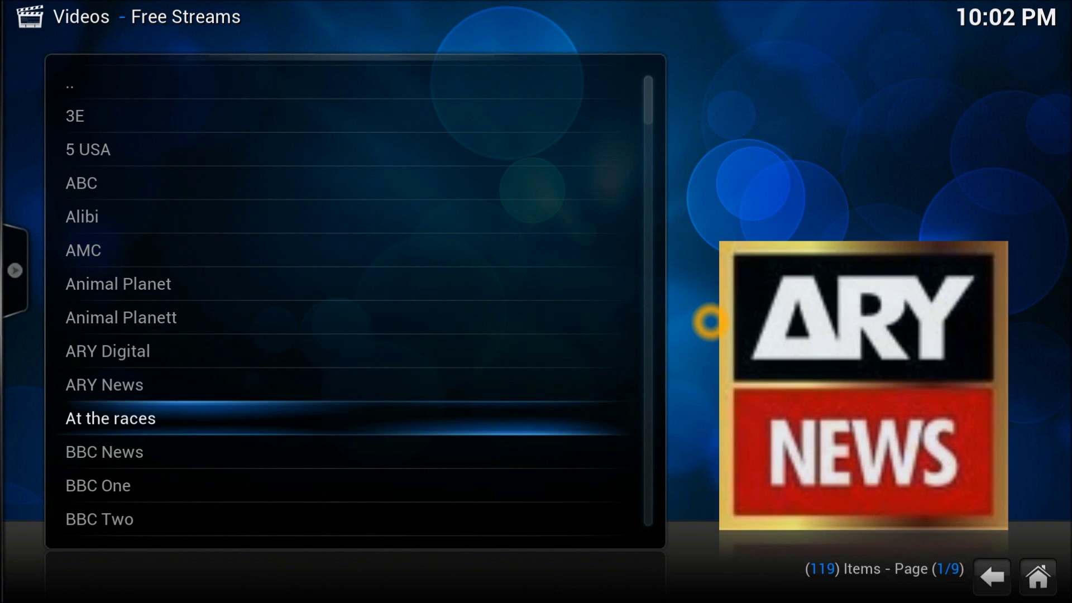
{"action": "key", "text": "Down"}
{"action": "key", "text": "Down"}
{"action": "key", "text": "Down"}
{"action": "key", "text": "Down"}
{"action": "key", "text": "Down"}
{"action": "key", "text": "Down"}
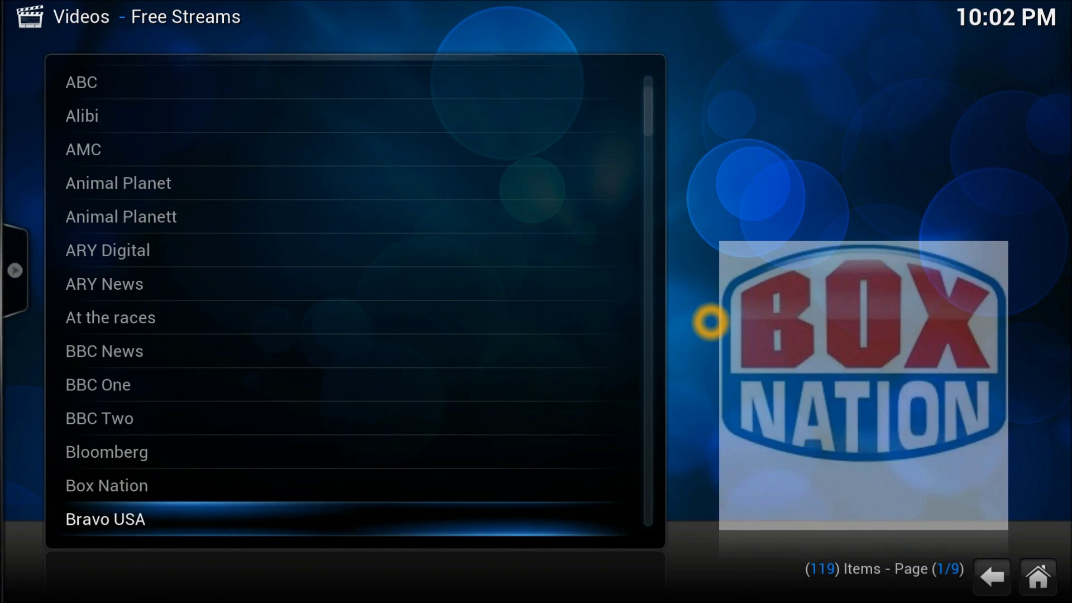
{"action": "key", "text": "Down"}
{"action": "key", "text": "Down"}
{"action": "key", "text": "Down"}
{"action": "key", "text": "Down"}
{"action": "key", "text": "Down"}
{"action": "key", "text": "Down"}
{"action": "key", "text": "Down"}
{"action": "key", "text": "Down"}
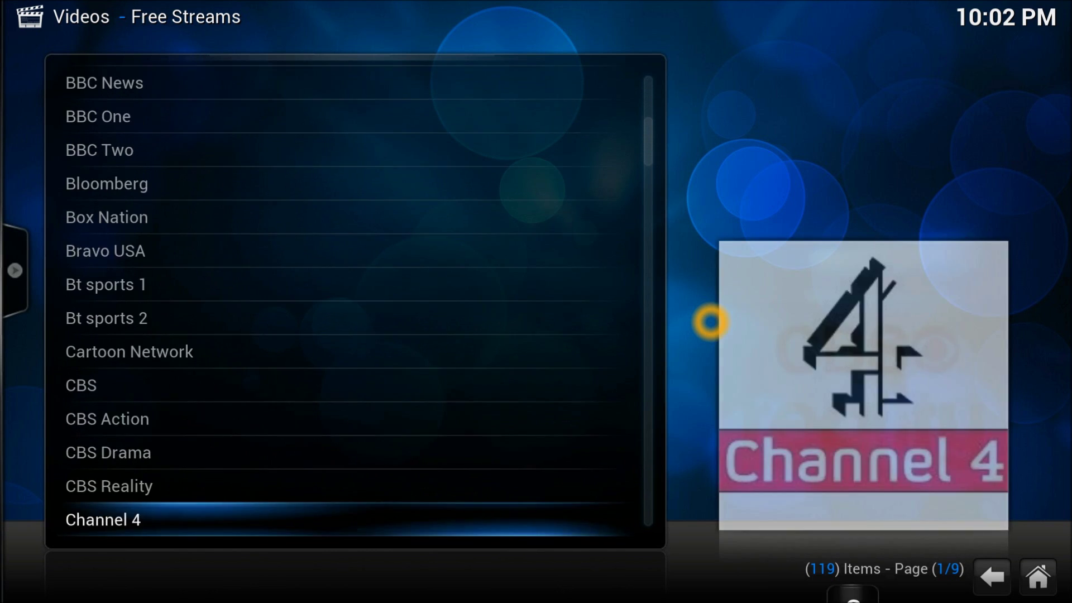
{"action": "key", "text": "Down"}
{"action": "key", "text": "Down"}
{"action": "key", "text": "Down"}
{"action": "key", "text": "Down"}
{"action": "key", "text": "Down"}
{"action": "key", "text": "Down"}
{"action": "key", "text": "Down"}
{"action": "key", "text": "Down"}
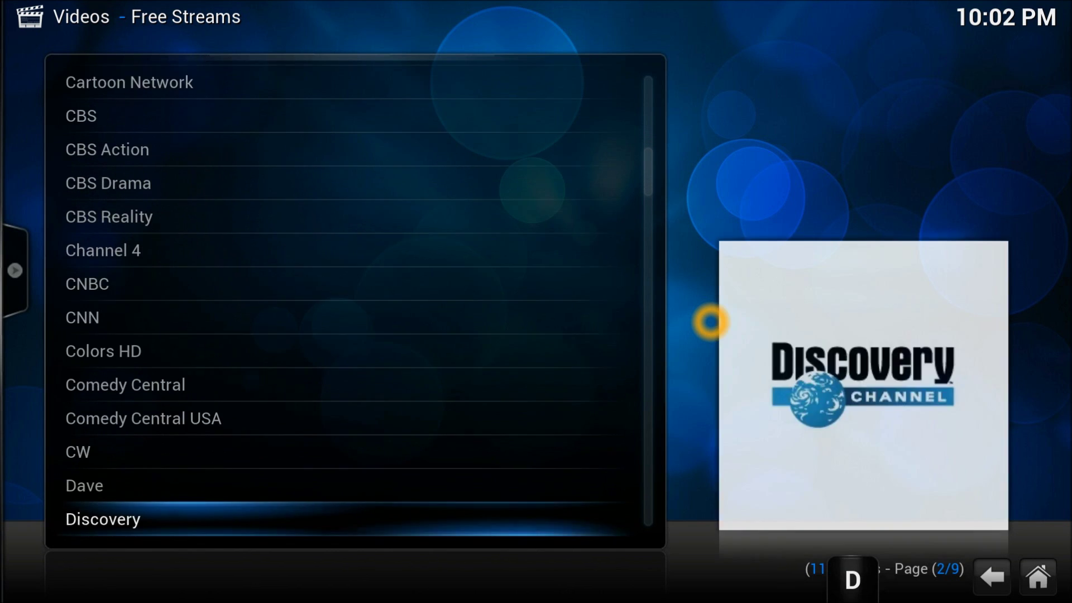
{"action": "key", "text": "Down"}
{"action": "key", "text": "Down"}
{"action": "key", "text": "Down"}
{"action": "key", "text": "Down"}
{"action": "key", "text": "Down"}
{"action": "key", "text": "Down"}
{"action": "key", "text": "Down"}
{"action": "key", "text": "Down"}
{"action": "key", "text": "Down"}
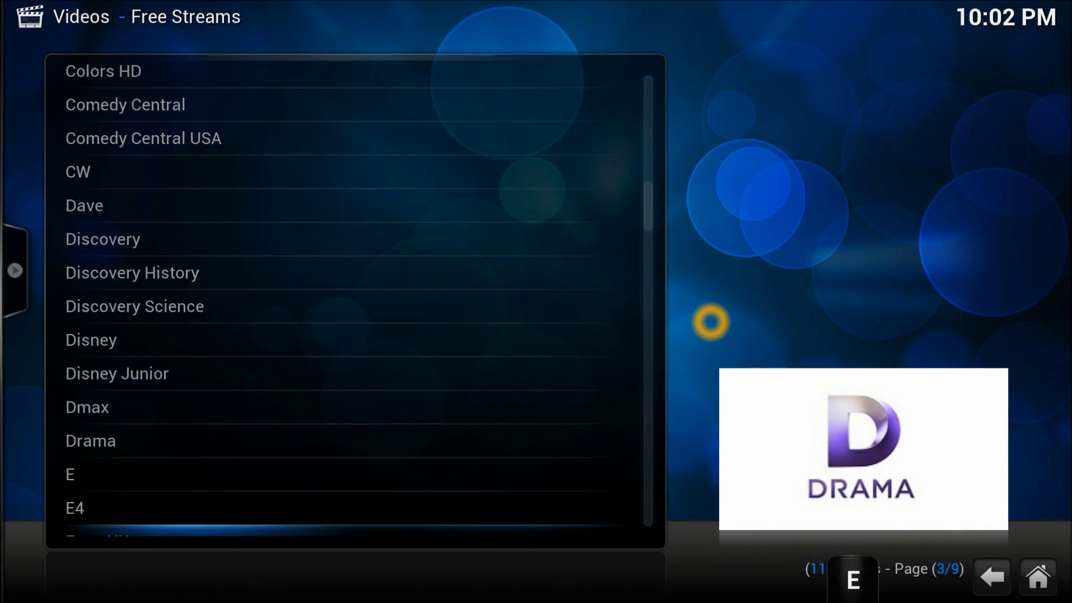
{"action": "key", "text": "Down"}
{"action": "key", "text": "Down"}
{"action": "key", "text": "Down"}
{"action": "key", "text": "Down"}
{"action": "key", "text": "Down"}
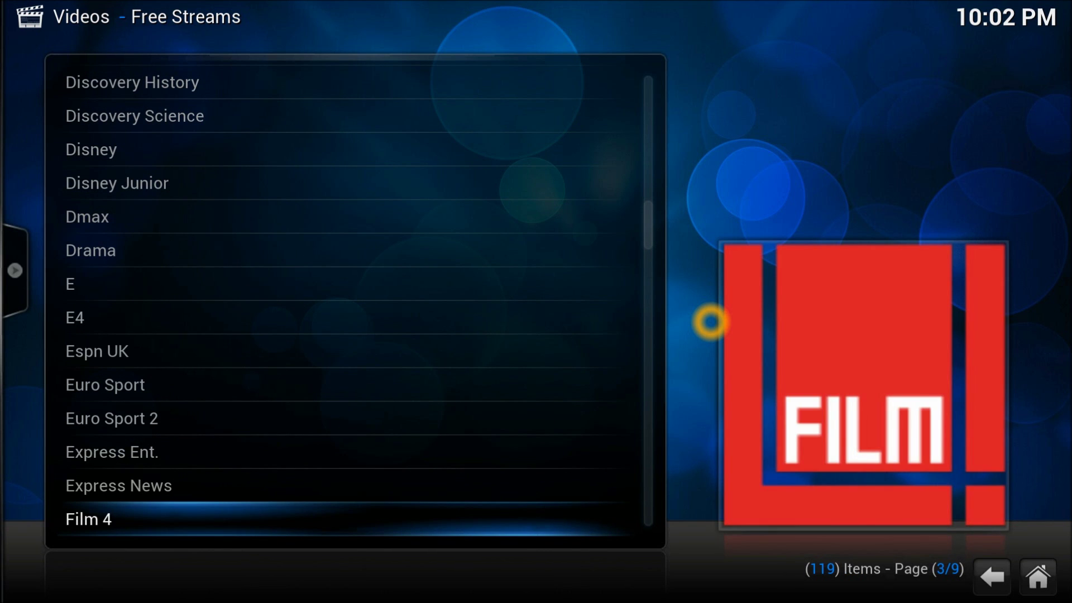
{"action": "key", "text": "Down"}
{"action": "key", "text": "Down"}
{"action": "key", "text": "Down"}
{"action": "key", "text": "Down"}
{"action": "key", "text": "Down"}
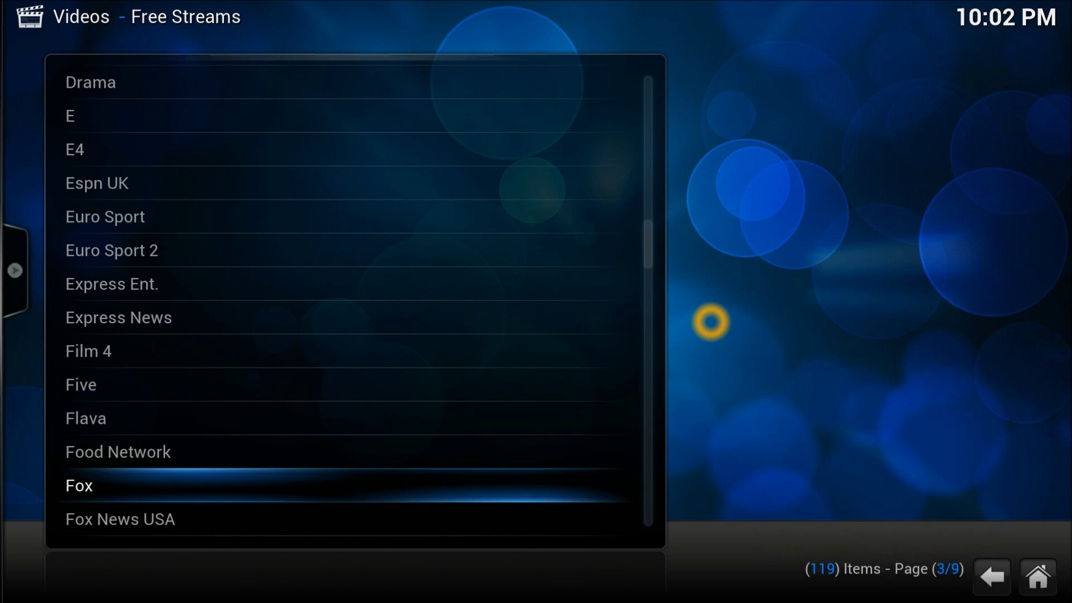
{"action": "key", "text": "Up"}
{"action": "key", "text": "Up"}
{"action": "key", "text": "Up"}
{"action": "key", "text": "Up"}
{"action": "key", "text": "Down"}
{"action": "key", "text": "Down"}
{"action": "key", "text": "Down"}
{"action": "key", "text": "Down"}
{"action": "key", "text": "Down"}
{"action": "key", "text": "Down"}
{"action": "key", "text": "Down"}
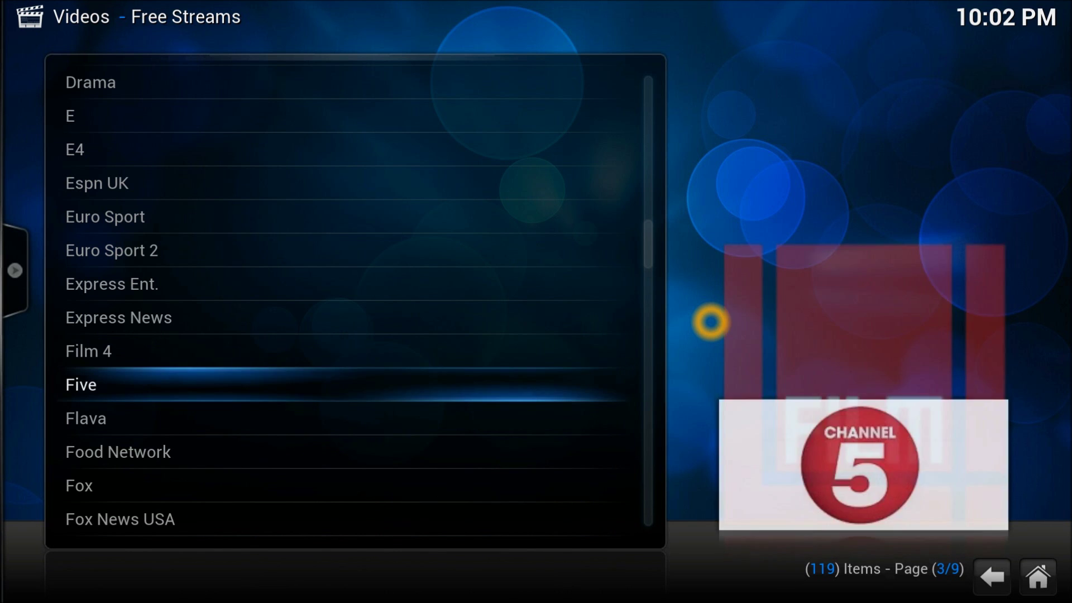